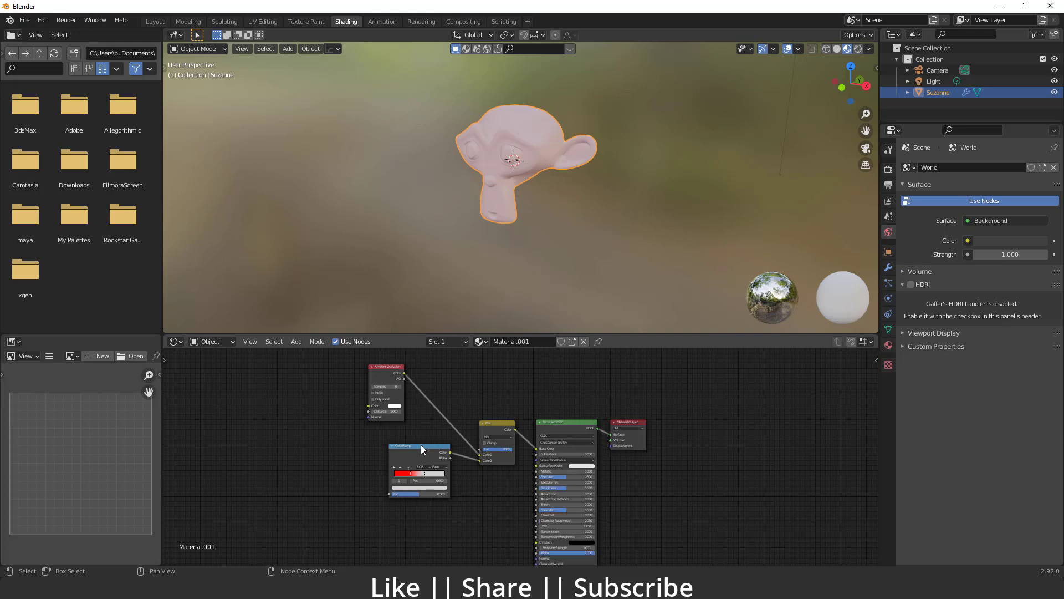
- Add a Voronoi Texture node and connect its Color to the ColorRamp's Fac
{"action": "key", "text": "shift+a"}
{"action": "mouse_move", "coordinate": [318, 462]}
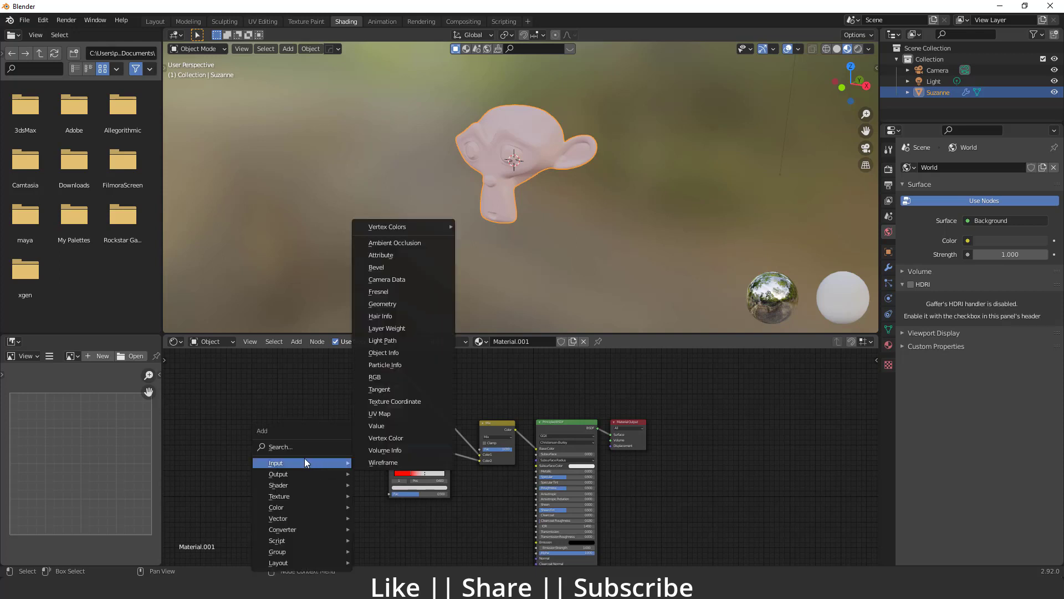
{"action": "left_click", "coordinate": [287, 445]}
{"action": "type", "text": "voro"}
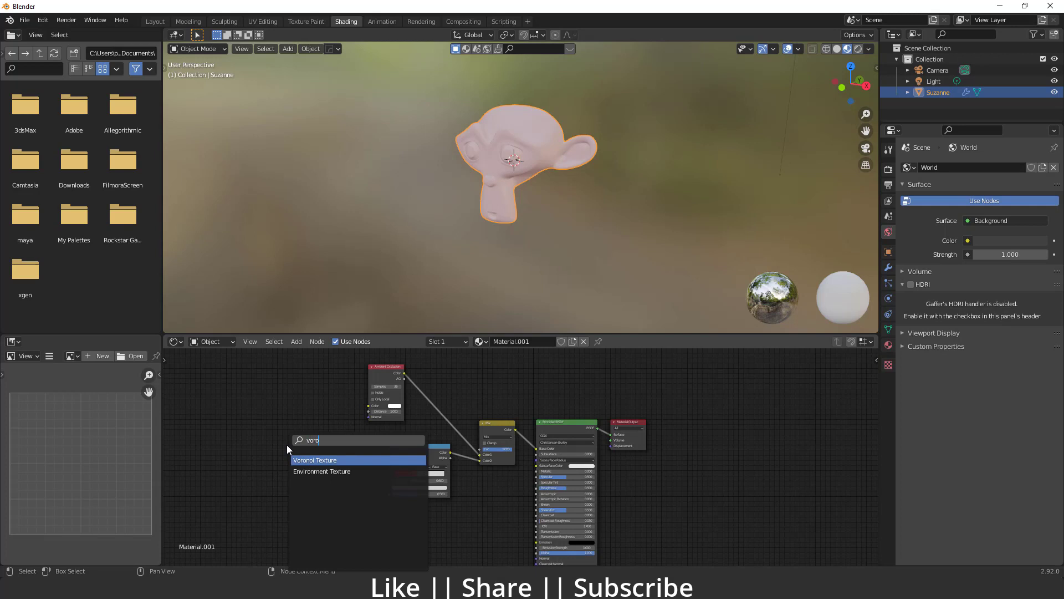
{"action": "key", "text": "Return"}
{"action": "left_click", "coordinate": [294, 465]}
{"action": "scroll", "coordinate": [294, 465], "scroll_direction": "up", "scroll_amount": 2}
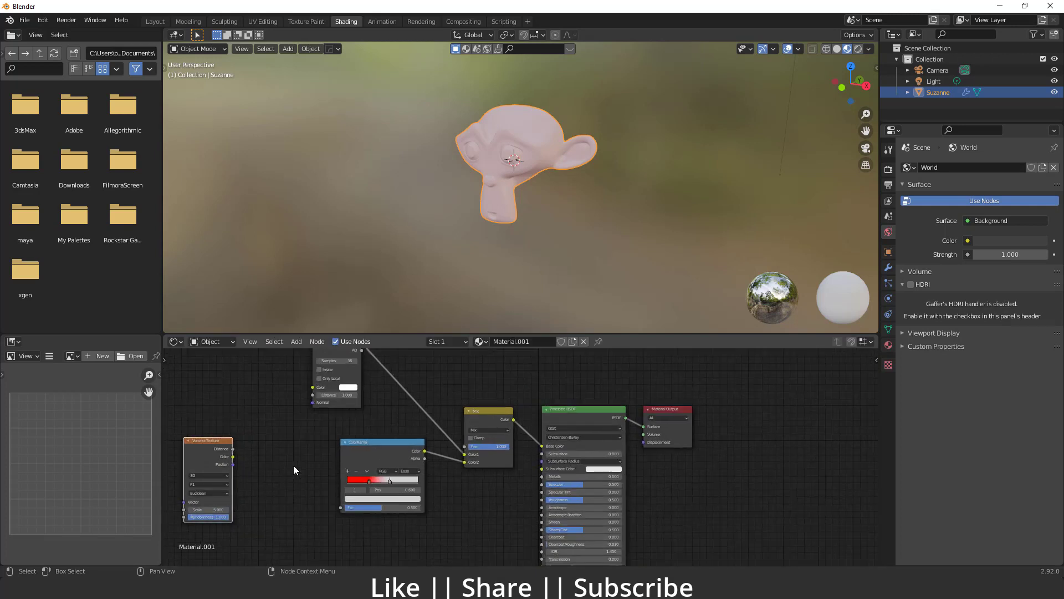
{"action": "scroll", "coordinate": [294, 465], "scroll_direction": "left", "scroll_amount": 2, "text": "ctrl"}
{"action": "left_click_drag", "start_coordinate": [255, 457], "coordinate": [367, 510]}
- Turn Suzanne to face forward and shift the node layout to the right
{"action": "scroll", "coordinate": [498, 188], "scroll_direction": "up", "scroll_amount": 3}
{"action": "middle_click_drag", "start_coordinate": [497, 227], "coordinate": [541, 155]}
{"action": "scroll", "coordinate": [489, 148], "scroll_direction": "down", "scroll_amount": 1}
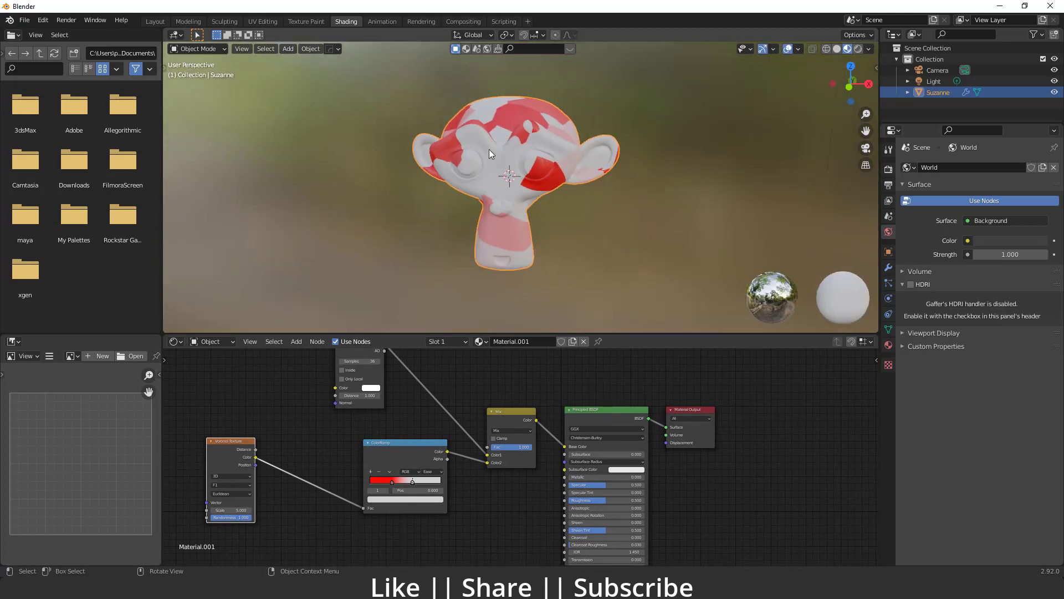
{"action": "middle_click_drag", "start_coordinate": [263, 503], "coordinate": [351, 491]}
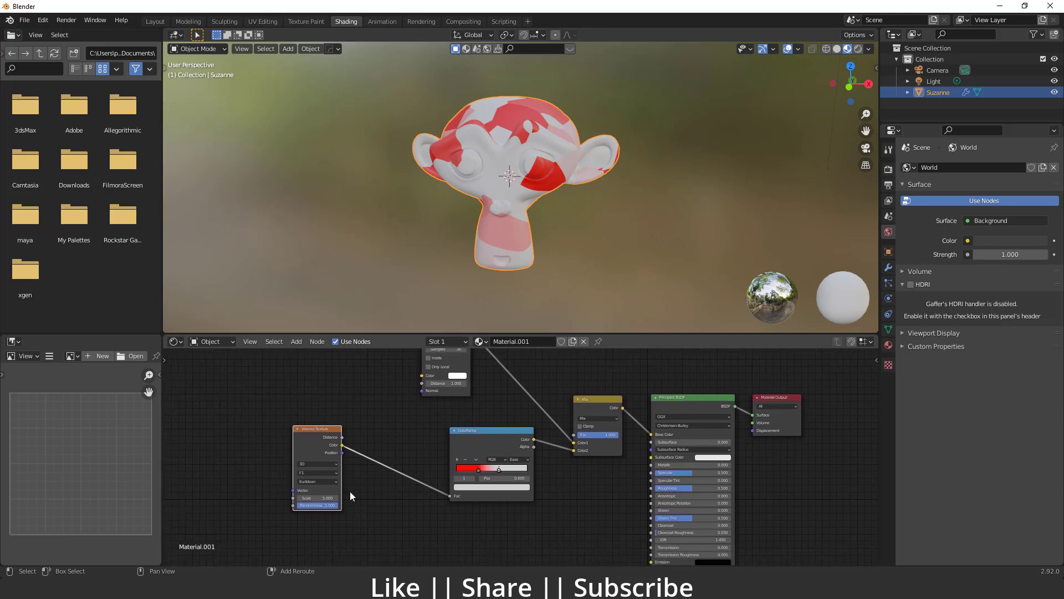
{"action": "middle_click_drag", "start_coordinate": [303, 430], "coordinate": [349, 441]}
- Add a Geometry node and link its Pointiness to the Voronoi Texture's Vector input
{"action": "key", "text": "shift+a"}
{"action": "left_click", "coordinate": [259, 420]}
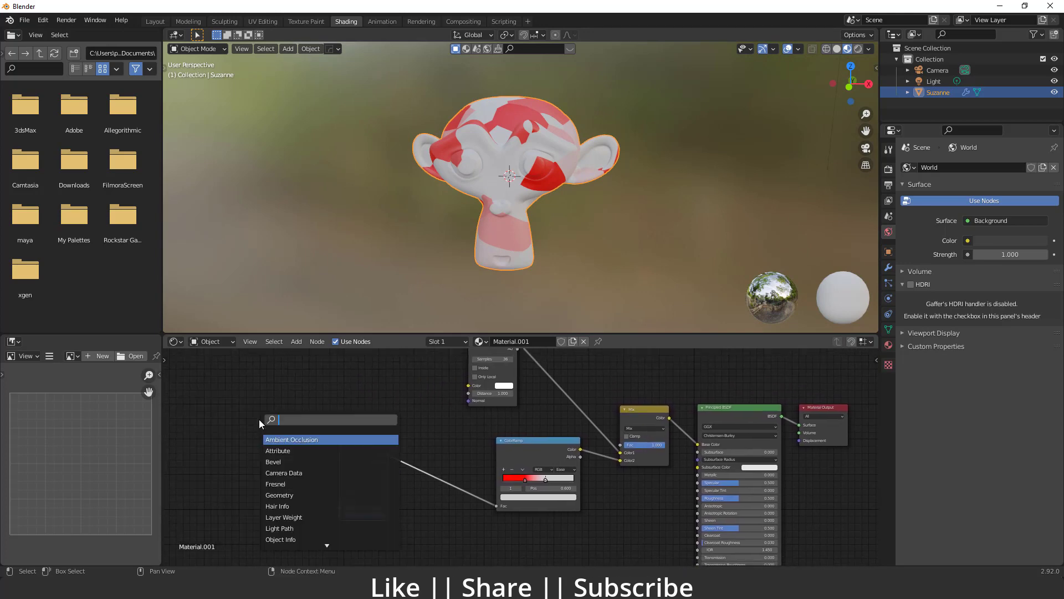
{"action": "type", "text": "fre"}
{"action": "key", "text": "BackSpace"}
{"action": "key", "text": "BackSpace"}
{"action": "key", "text": "BackSpace"}
{"action": "type", "text": "geo"}
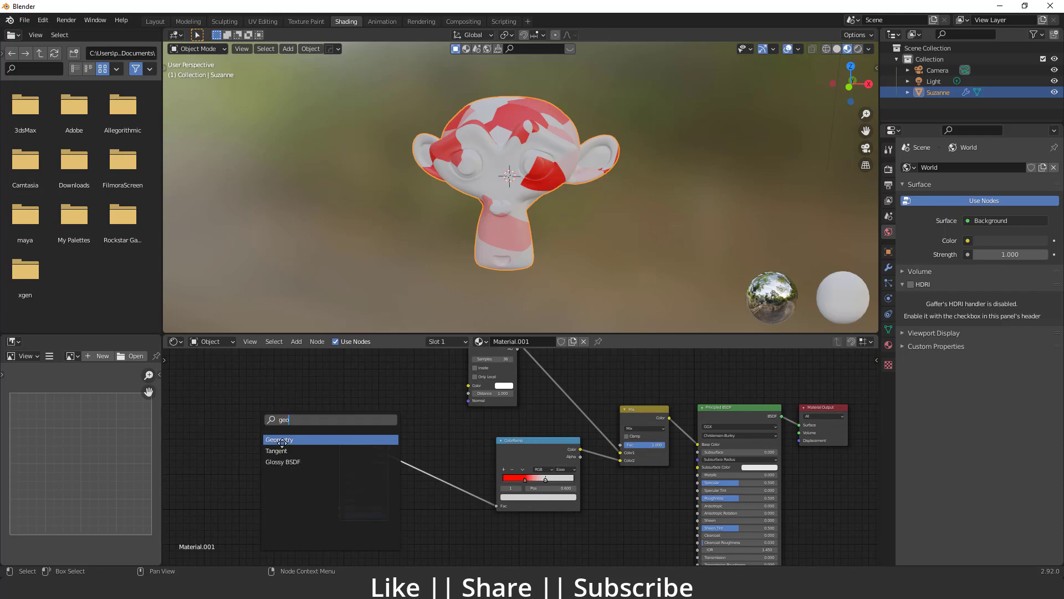
{"action": "left_click", "coordinate": [277, 438]}
{"action": "left_click", "coordinate": [261, 474]}
{"action": "left_click_drag", "start_coordinate": [362, 443], "coordinate": [433, 451]}
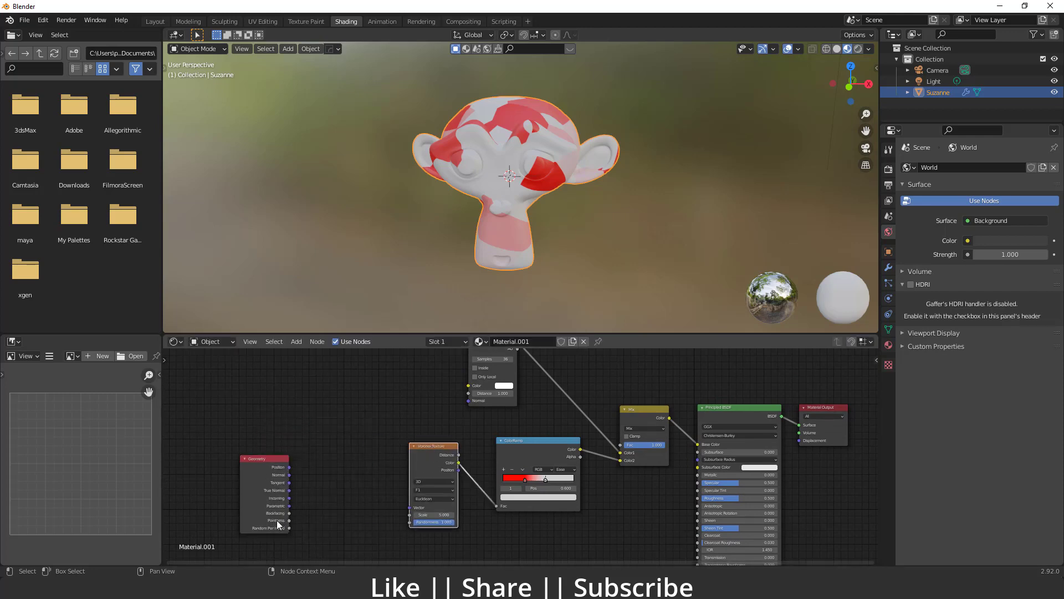
{"action": "left_click_drag", "start_coordinate": [289, 520], "coordinate": [409, 508]}
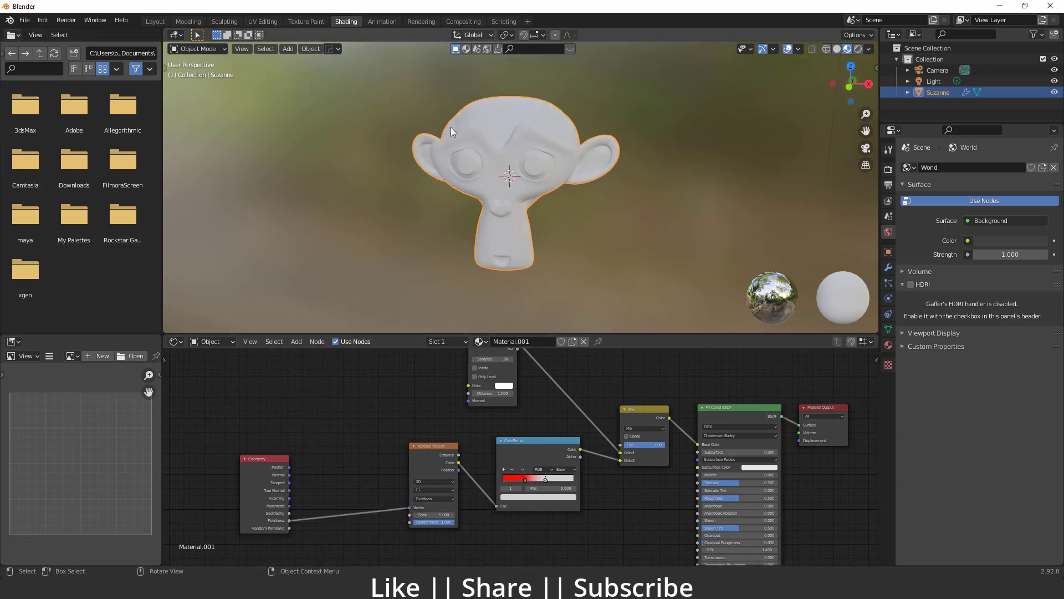
- Switch the viewport to rendered shading and render with Cycles on GPU Compute
{"action": "left_click", "coordinate": [858, 51]}
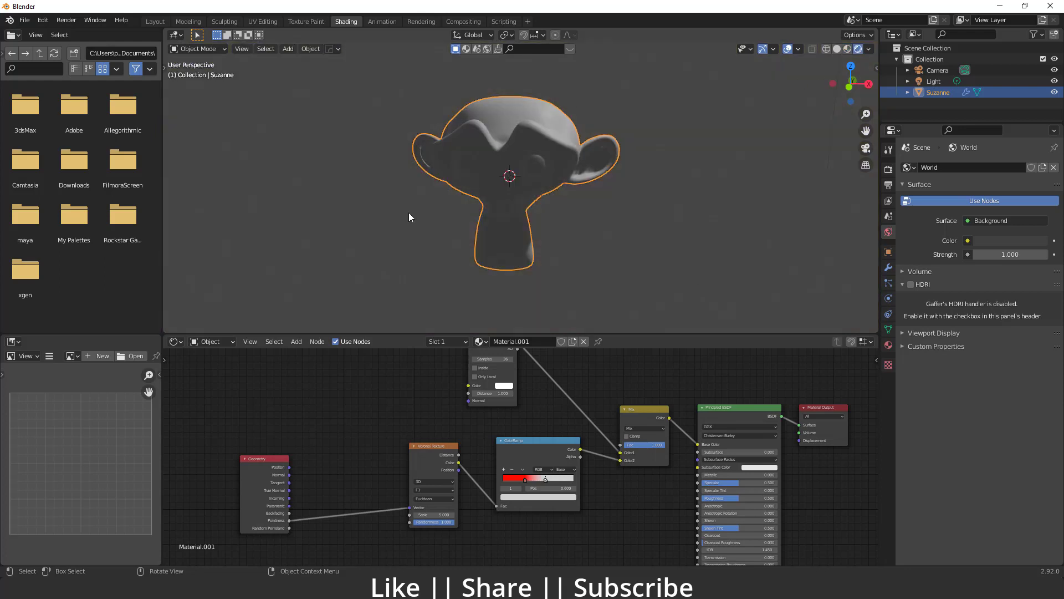
{"action": "left_click", "coordinate": [888, 169]}
{"action": "left_click", "coordinate": [1007, 166]}
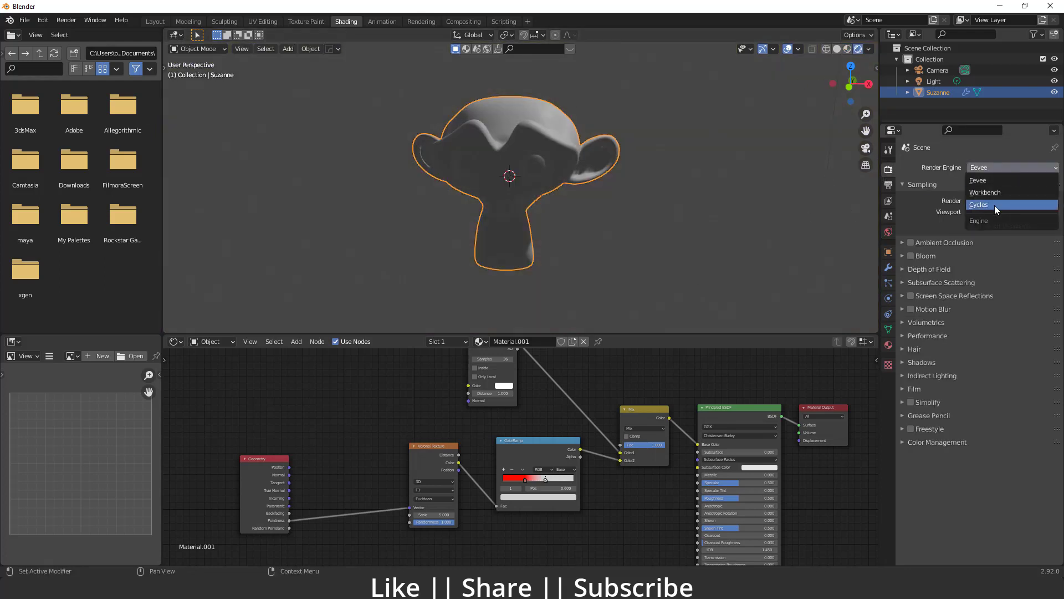
{"action": "left_click", "coordinate": [995, 206]}
{"action": "left_click", "coordinate": [1000, 194]}
{"action": "left_click", "coordinate": [996, 220]}
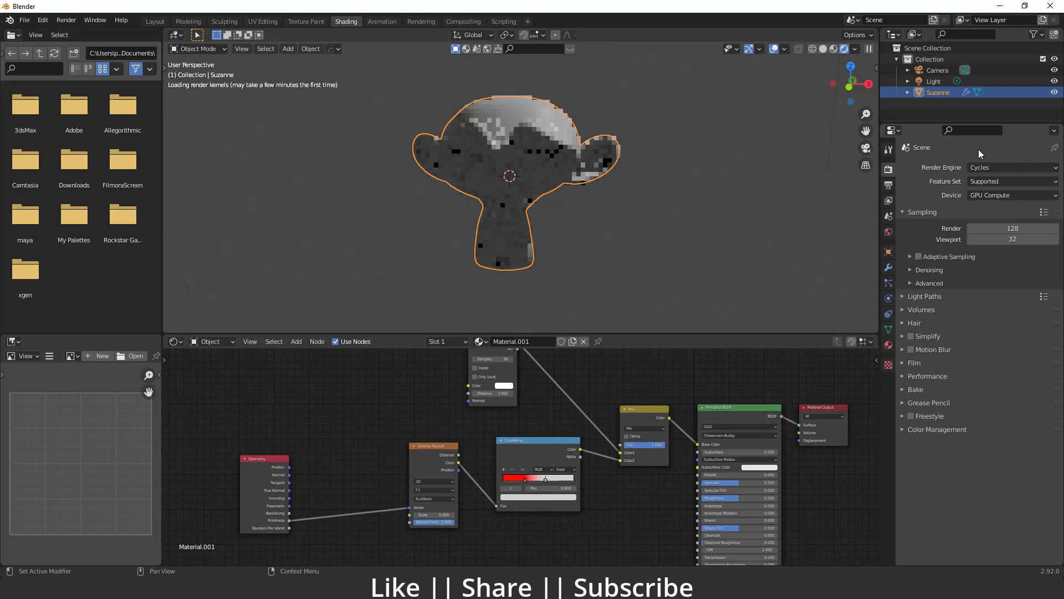
- Enable denoising for render and viewport, and turn on the Abandoned Church HDRI world
{"action": "left_click", "coordinate": [907, 270]}
{"action": "left_click", "coordinate": [970, 286]}
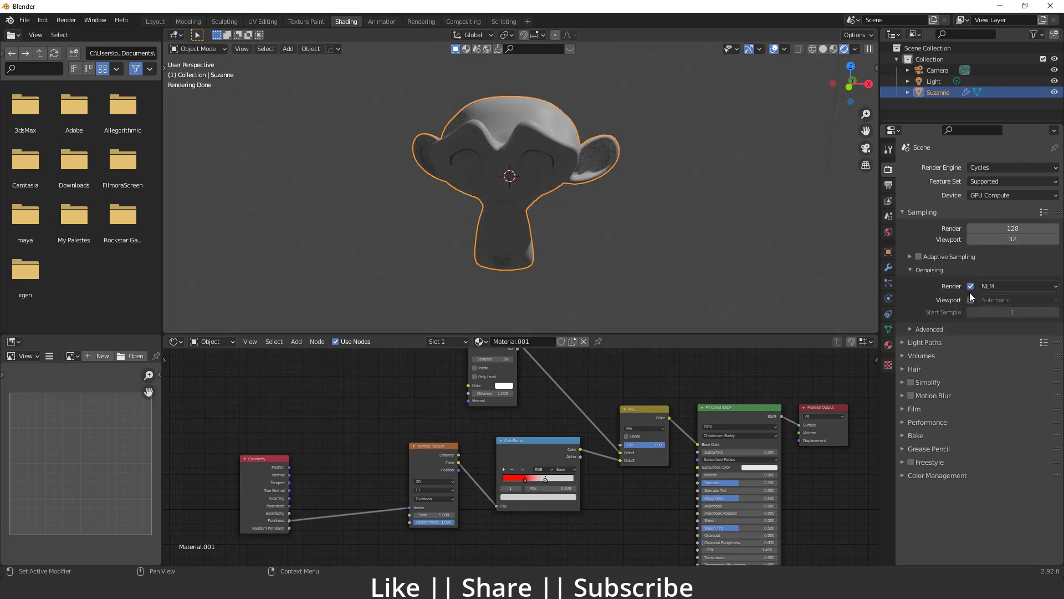
{"action": "left_click", "coordinate": [971, 300]}
{"action": "left_click", "coordinate": [918, 270]}
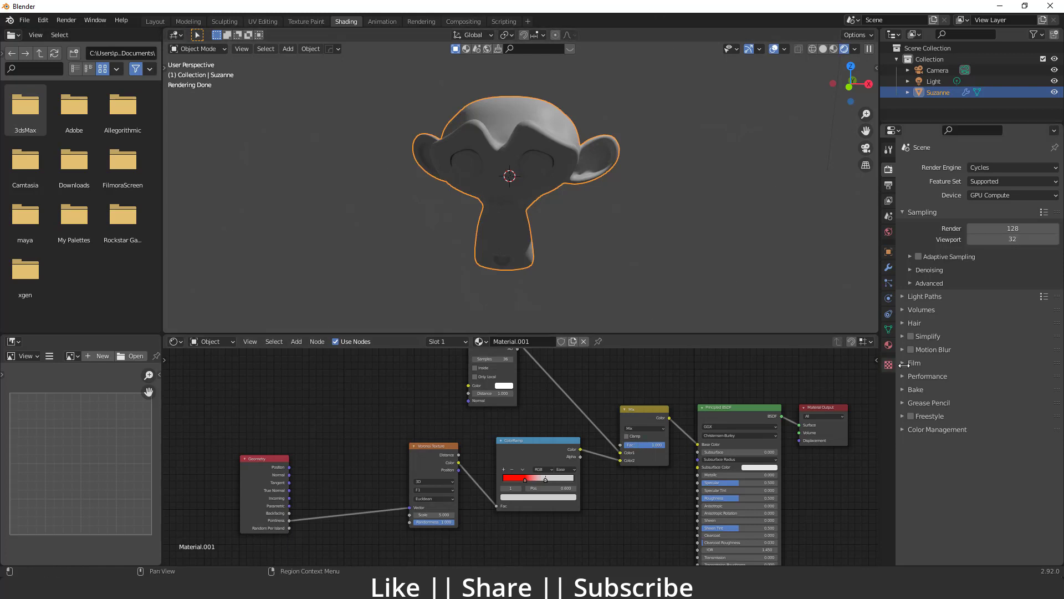
{"action": "left_click", "coordinate": [888, 232]}
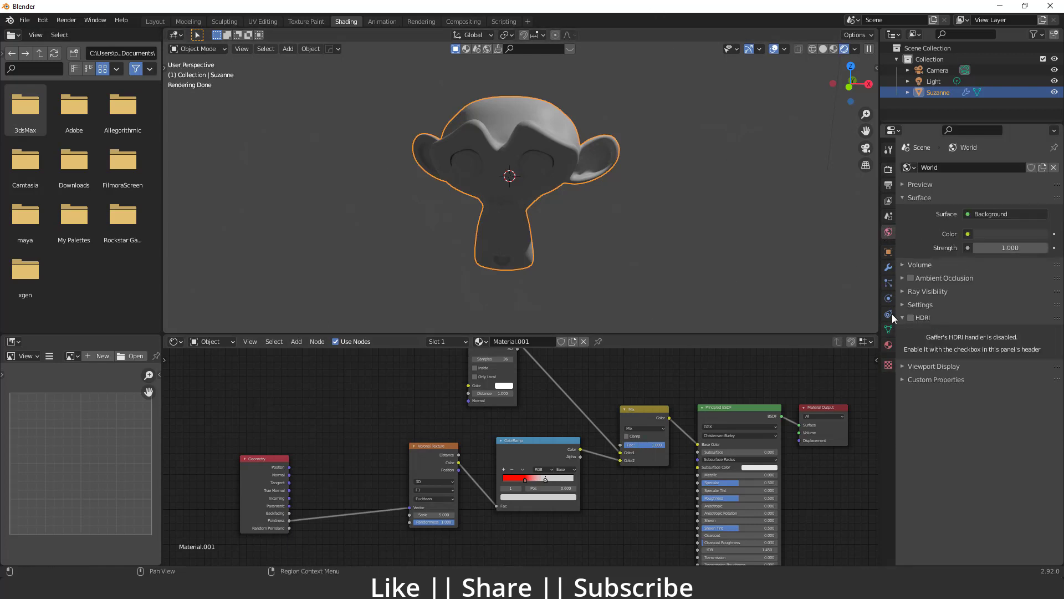
{"action": "left_click", "coordinate": [910, 318]}
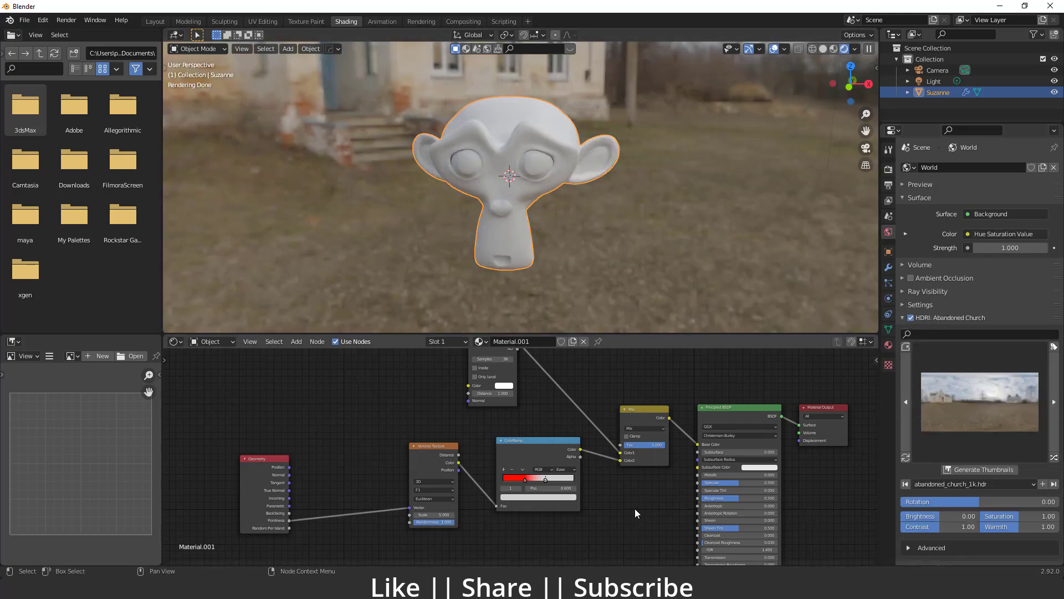
- Slide the ColorRamp's first stop right and select its second stop
{"action": "scroll", "coordinate": [521, 488], "scroll_direction": "up", "scroll_amount": 2}
{"action": "left_click_drag", "start_coordinate": [526, 489], "coordinate": [540, 489]}
{"action": "left_click", "coordinate": [555, 489]}
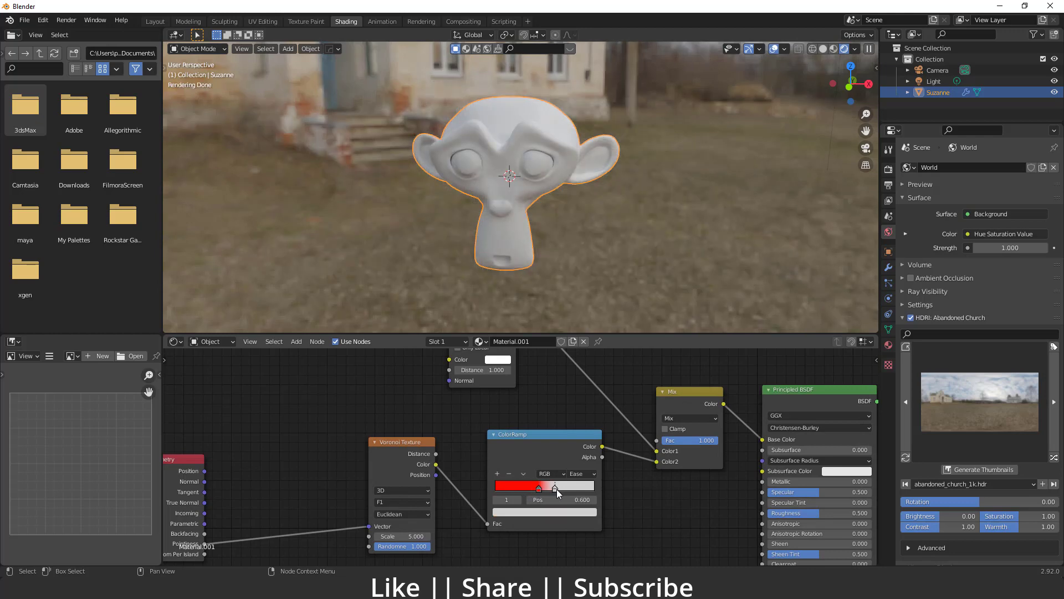
- Set the Voronoi Texture Scale to 3.6
{"action": "scroll", "coordinate": [514, 511], "scroll_direction": "down", "scroll_amount": 3}
{"action": "scroll", "coordinate": [515, 511], "scroll_direction": "up", "scroll_amount": 3}
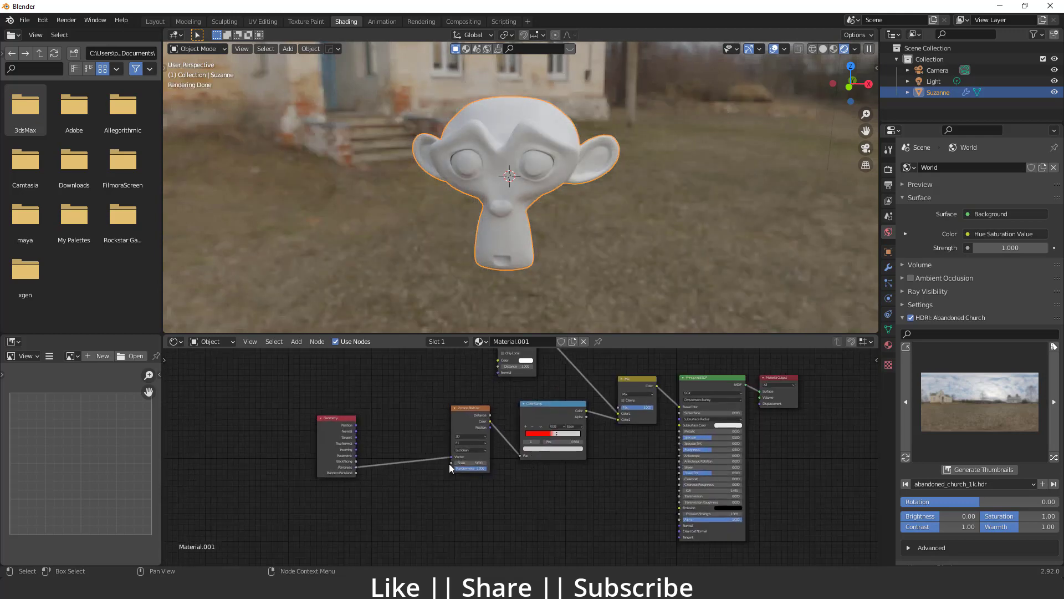
{"action": "left_click_drag", "start_coordinate": [456, 451], "coordinate": [442, 451]}
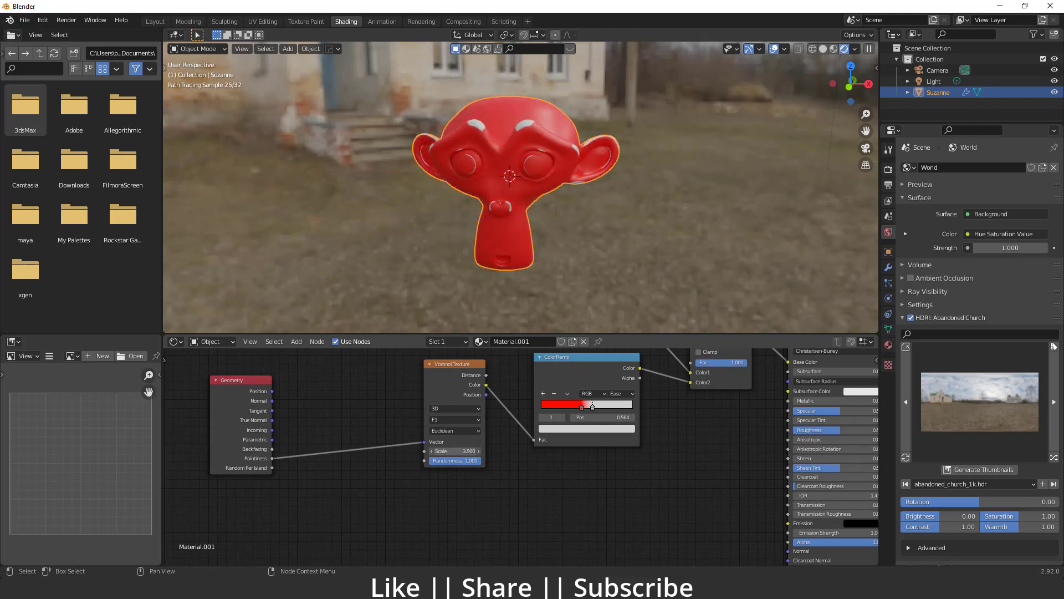
{"action": "middle_click_drag", "start_coordinate": [514, 173], "coordinate": [570, 225]}
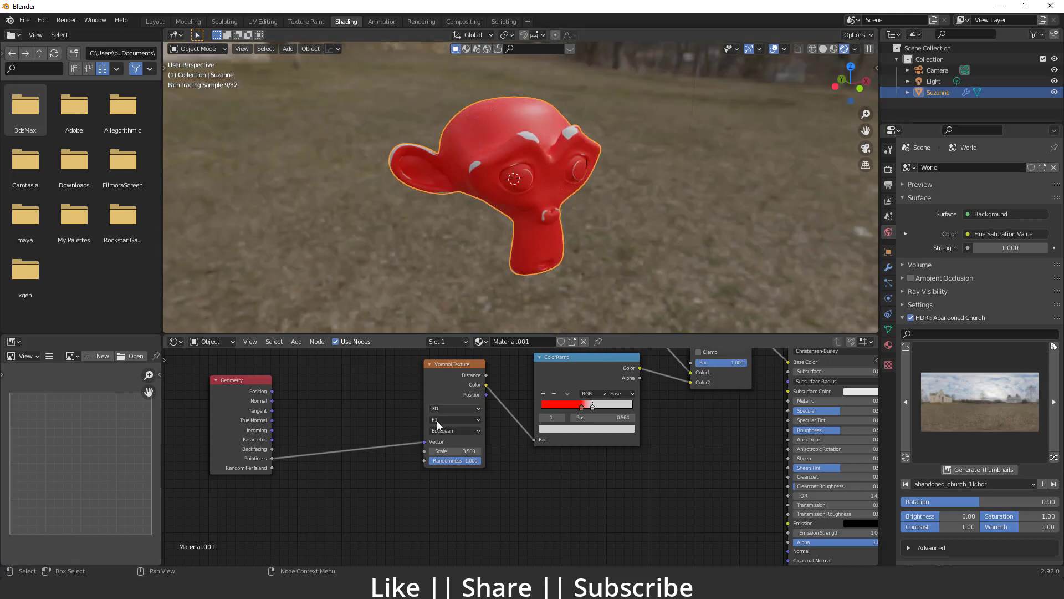
{"action": "left_click", "coordinate": [457, 451]}
{"action": "type", "text": "3"}
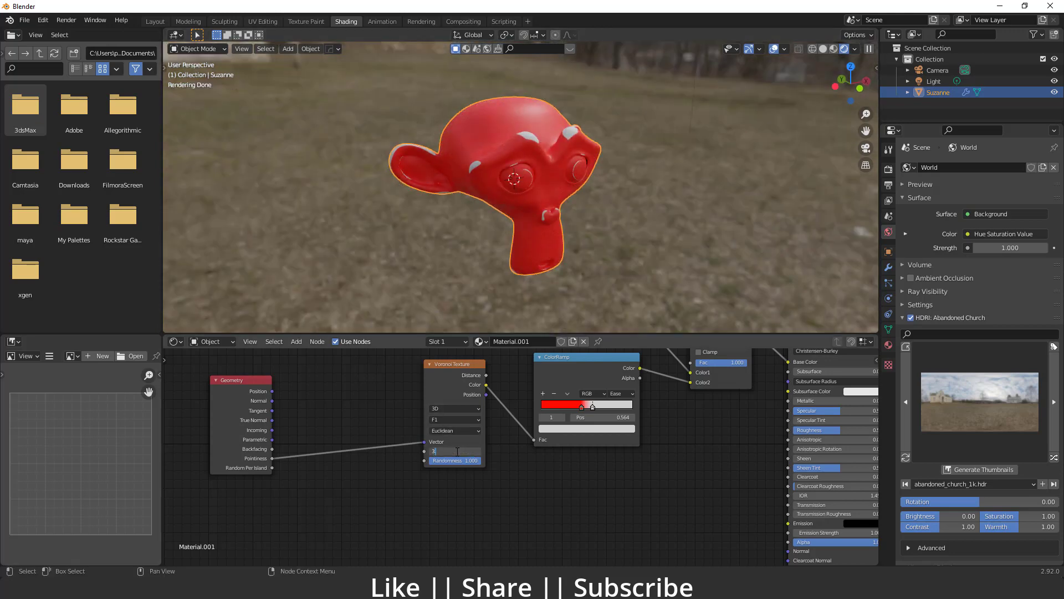
{"action": "type", "text": ".6"}
{"action": "key", "text": "Return"}
{"action": "middle_click_drag", "start_coordinate": [584, 224], "coordinate": [525, 182]}
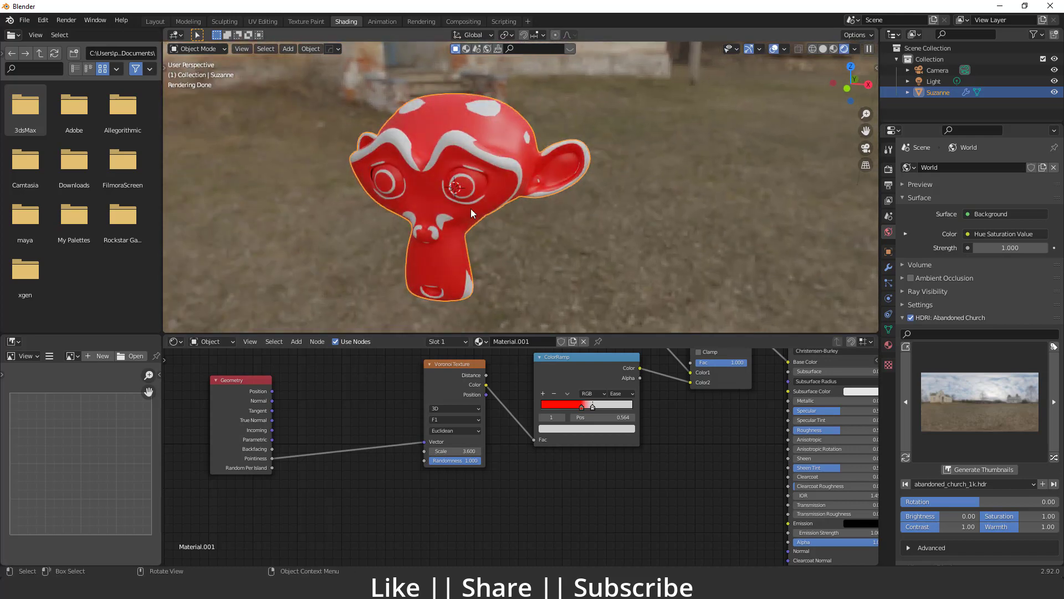
- Raise the Principled BSDF Metallic to 1.000
{"action": "middle_click_drag", "start_coordinate": [718, 437], "coordinate": [420, 448]}
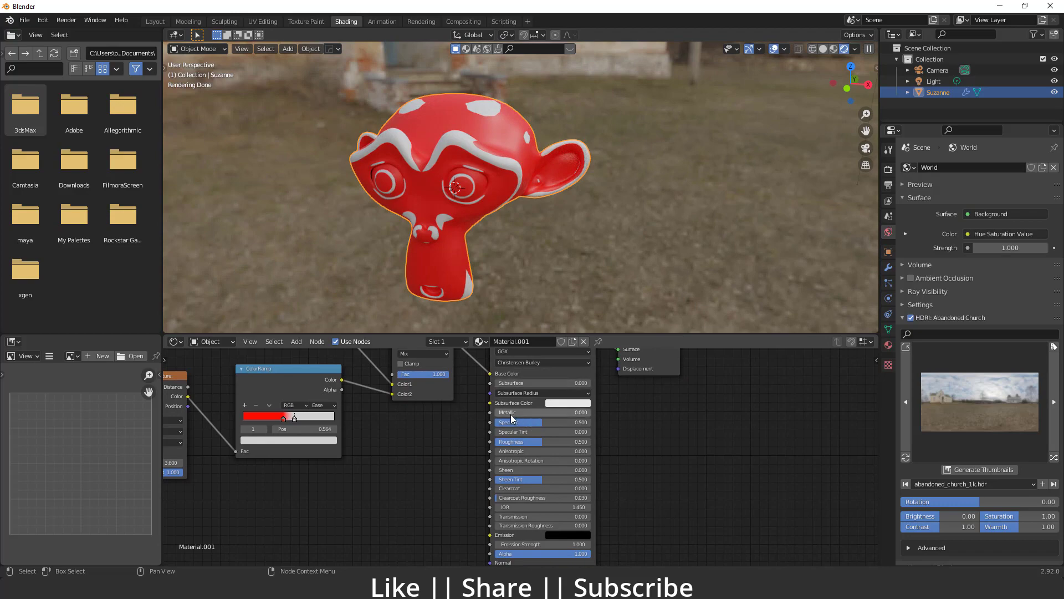
{"action": "left_click_drag", "start_coordinate": [541, 412], "coordinate": [587, 412]}
{"action": "middle_click_drag", "start_coordinate": [441, 158], "coordinate": [477, 215]}
- Limit viewport rendering to a Ctrl+B region box around Suzanne
{"action": "key", "text": "ctrl+b"}
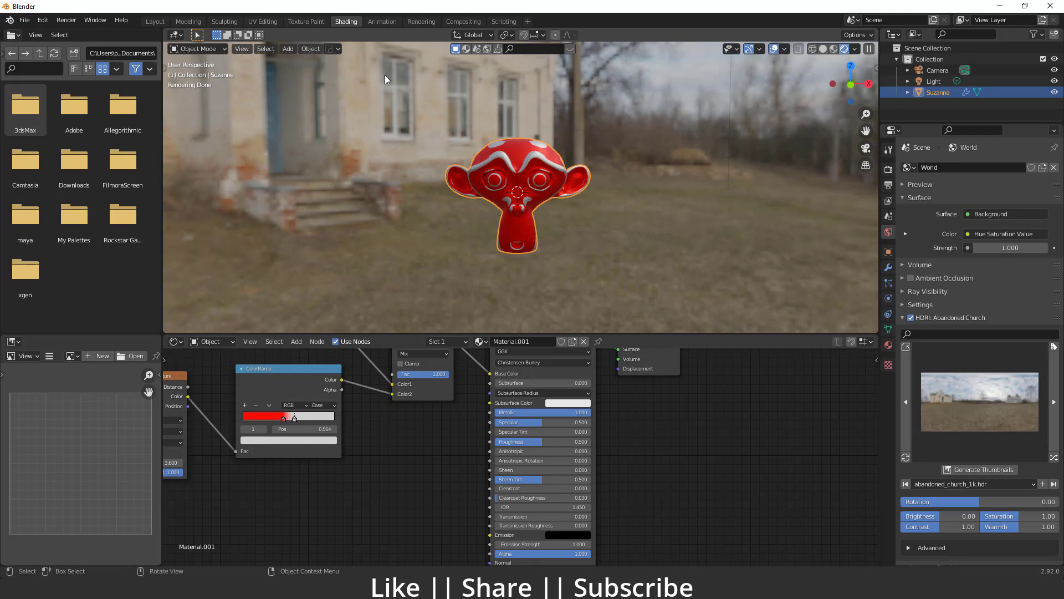
{"action": "left_click_drag", "start_coordinate": [387, 72], "coordinate": [657, 297]}
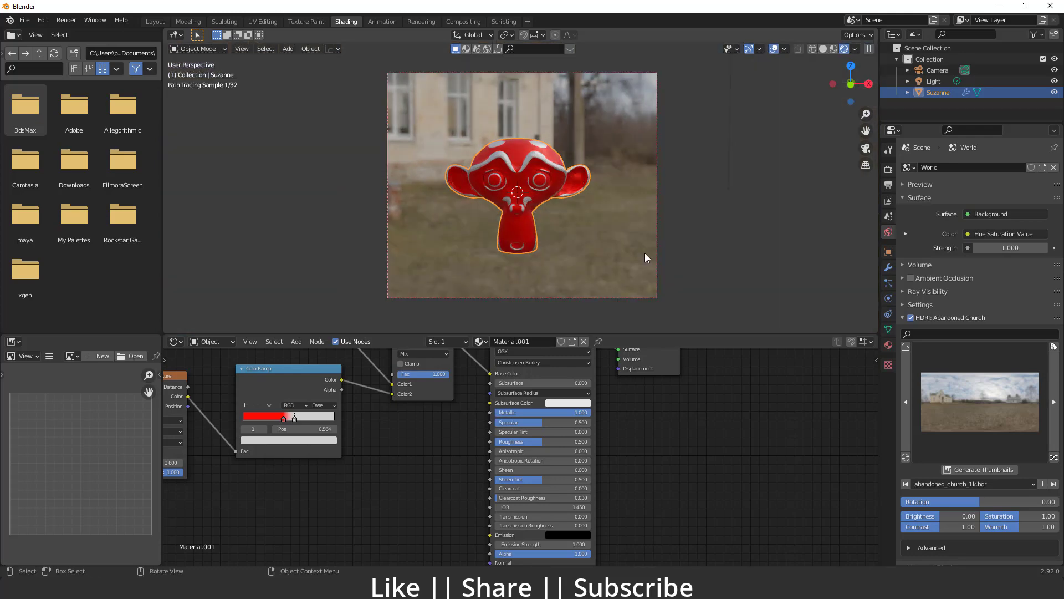
{"action": "middle_click_drag", "start_coordinate": [521, 231], "coordinate": [576, 206]}
- Move the Geometry node closer to the Voronoi Texture node
{"action": "scroll", "coordinate": [541, 231], "scroll_direction": "up", "scroll_amount": 3}
{"action": "scroll", "coordinate": [574, 214], "scroll_direction": "down", "scroll_amount": 3}
{"action": "scroll", "coordinate": [518, 459], "scroll_direction": "down", "scroll_amount": 4}
{"action": "middle_click_drag", "start_coordinate": [319, 451], "coordinate": [467, 473]}
{"action": "scroll", "coordinate": [230, 441], "scroll_direction": "up", "scroll_amount": 4}
{"action": "middle_click_drag", "start_coordinate": [222, 432], "coordinate": [315, 439]}
{"action": "left_click_drag", "start_coordinate": [340, 438], "coordinate": [424, 440]}
- Slide the ColorRamp's white stop to 0.623 to reshape the streaks
{"action": "scroll", "coordinate": [557, 445], "scroll_direction": "up", "scroll_amount": 1}
{"action": "middle_click_drag", "start_coordinate": [555, 444], "coordinate": [366, 502]}
{"action": "scroll", "coordinate": [447, 446], "scroll_direction": "up", "scroll_amount": 1}
{"action": "middle_click_drag", "start_coordinate": [507, 478], "coordinate": [487, 395]}
{"action": "mouse_move", "coordinate": [500, 445]}
{"action": "left_mouse_down"}
{"action": "mouse_move", "coordinate": [511, 448]}
{"action": "mouse_move", "coordinate": [487, 447]}
{"action": "left_mouse_up"}
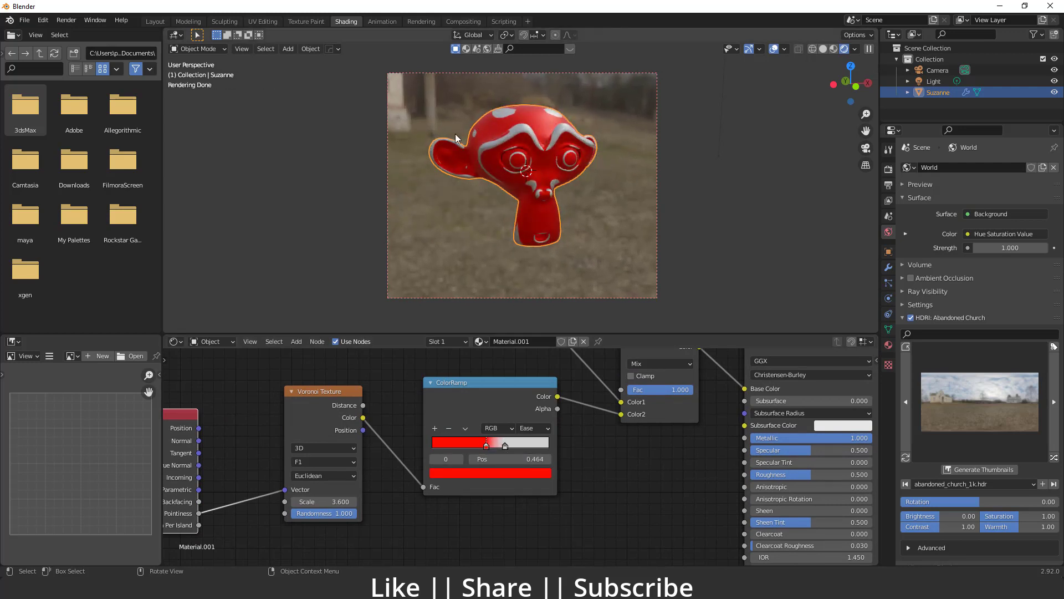
{"action": "scroll", "coordinate": [509, 497], "scroll_direction": "down", "scroll_amount": 2}
- Add a second ColorRamp driven by Pointiness, with its Color feeding Roughness
{"action": "key", "text": "shift+a"}
{"action": "left_click", "coordinate": [438, 447]}
{"action": "type", "text": "colo"}
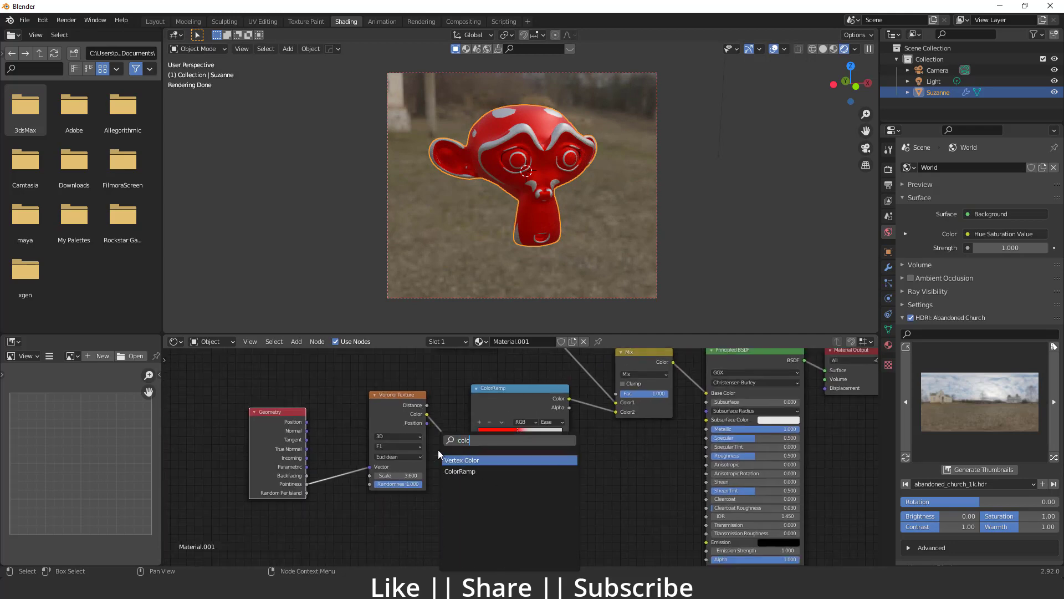
{"action": "left_click", "coordinate": [477, 472]}
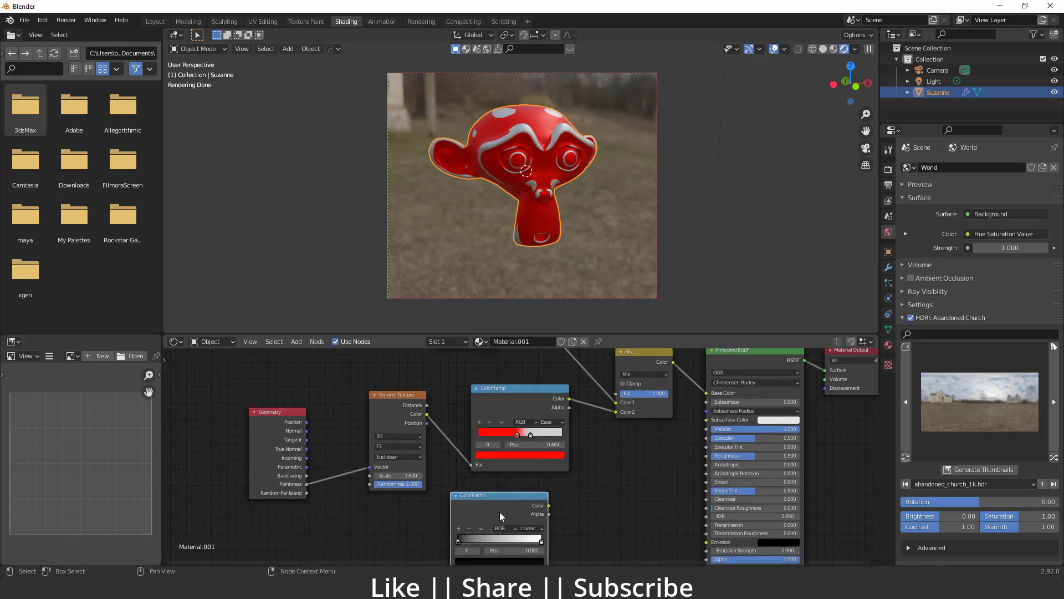
{"action": "scroll", "coordinate": [460, 470], "scroll_direction": "down", "scroll_amount": 2}
{"action": "left_click_drag", "start_coordinate": [457, 471], "coordinate": [585, 435]}
{"action": "middle_click_drag", "start_coordinate": [358, 500], "coordinate": [425, 490]}
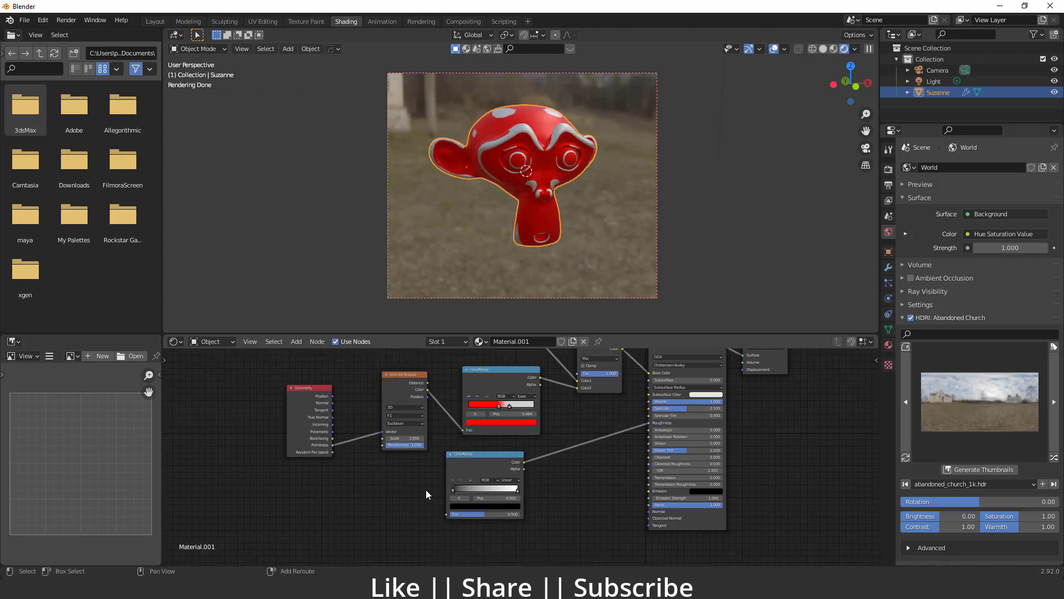
{"action": "left_click_drag", "start_coordinate": [334, 445], "coordinate": [447, 514]}
- Move the new ramp's black stop to about 0.3 and white stop to about 0.645
{"action": "scroll", "coordinate": [473, 496], "scroll_direction": "up", "scroll_amount": 2}
{"action": "middle_click_drag", "start_coordinate": [472, 494], "coordinate": [445, 409]}
{"action": "scroll", "coordinate": [444, 410], "scroll_direction": "up", "scroll_amount": 3}
{"action": "middle_click_drag", "start_coordinate": [441, 411], "coordinate": [392, 437]}
{"action": "left_click_drag", "start_coordinate": [368, 418], "coordinate": [399, 418]}
{"action": "left_click", "coordinate": [465, 420]}
{"action": "left_click_drag", "start_coordinate": [463, 421], "coordinate": [435, 420]}
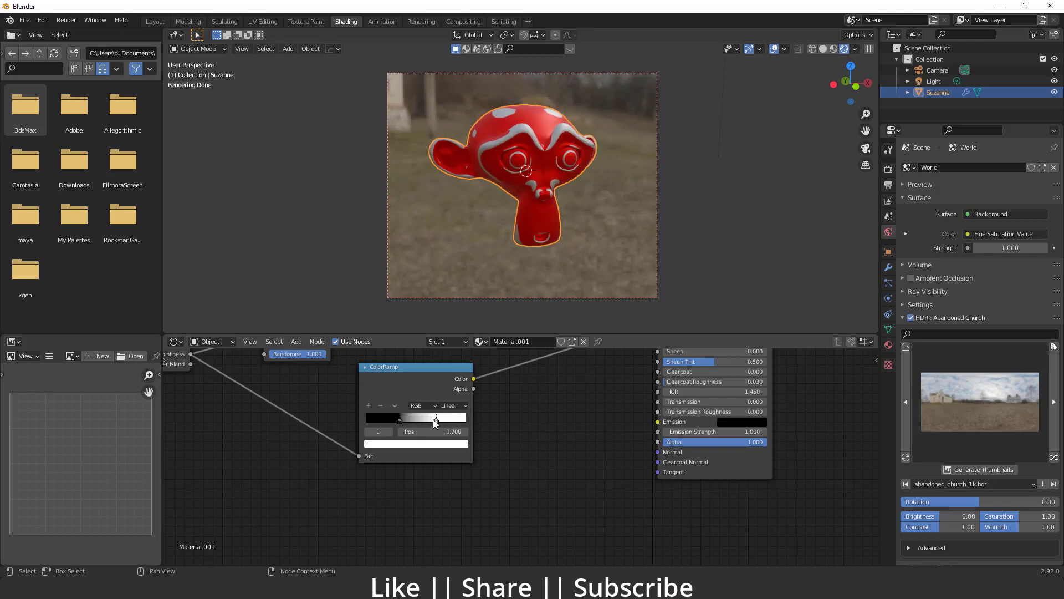
- Inspect the roughness up close and move the Voronoi Texture node up-left
{"action": "scroll", "coordinate": [596, 158], "scroll_direction": "up", "scroll_amount": 3}
{"action": "middle_click_drag", "start_coordinate": [596, 158], "coordinate": [600, 194]}
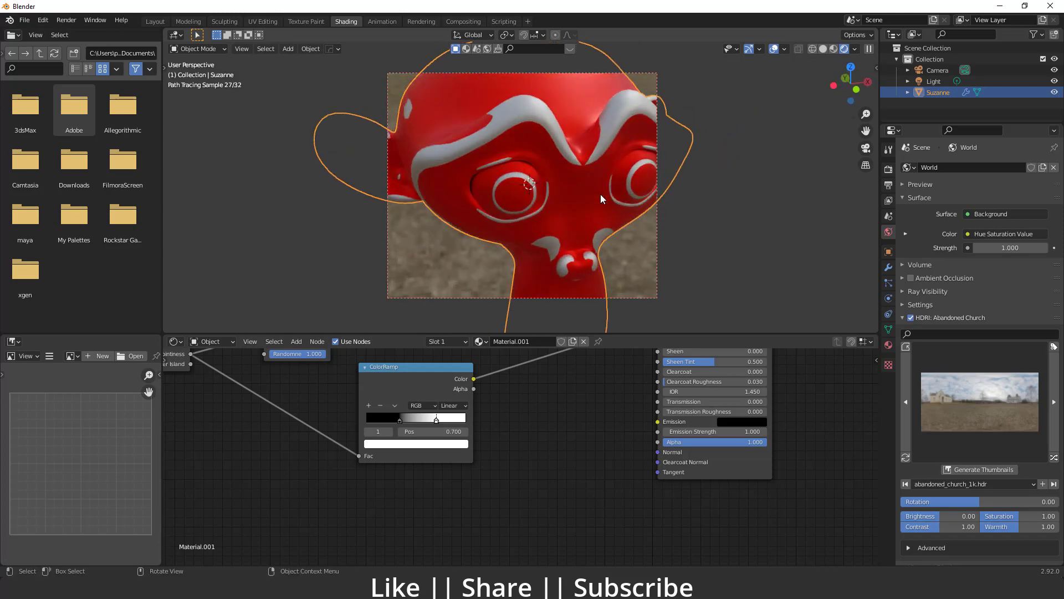
{"action": "scroll", "coordinate": [600, 194], "scroll_direction": "down", "scroll_amount": 4}
{"action": "scroll", "coordinate": [515, 417], "scroll_direction": "down", "scroll_amount": 4}
{"action": "middle_click_drag", "start_coordinate": [453, 408], "coordinate": [438, 459]}
{"action": "scroll", "coordinate": [498, 471], "scroll_direction": "up", "scroll_amount": 4}
{"action": "left_click_drag", "start_coordinate": [436, 454], "coordinate": [428, 444]}
- Return to a frontal view of Suzanne and move the lower ColorRamp node down
{"action": "mouse_move", "coordinate": [493, 207]}
{"action": "middle_mouse_down"}
{"action": "mouse_move", "coordinate": [561, 208]}
{"action": "mouse_move", "coordinate": [544, 208]}
{"action": "mouse_move", "coordinate": [537, 145]}
{"action": "mouse_move", "coordinate": [493, 179]}
{"action": "mouse_move", "coordinate": [521, 154]}
{"action": "mouse_move", "coordinate": [511, 153]}
{"action": "middle_mouse_up"}
{"action": "scroll", "coordinate": [529, 154], "scroll_direction": "up", "scroll_amount": 2}
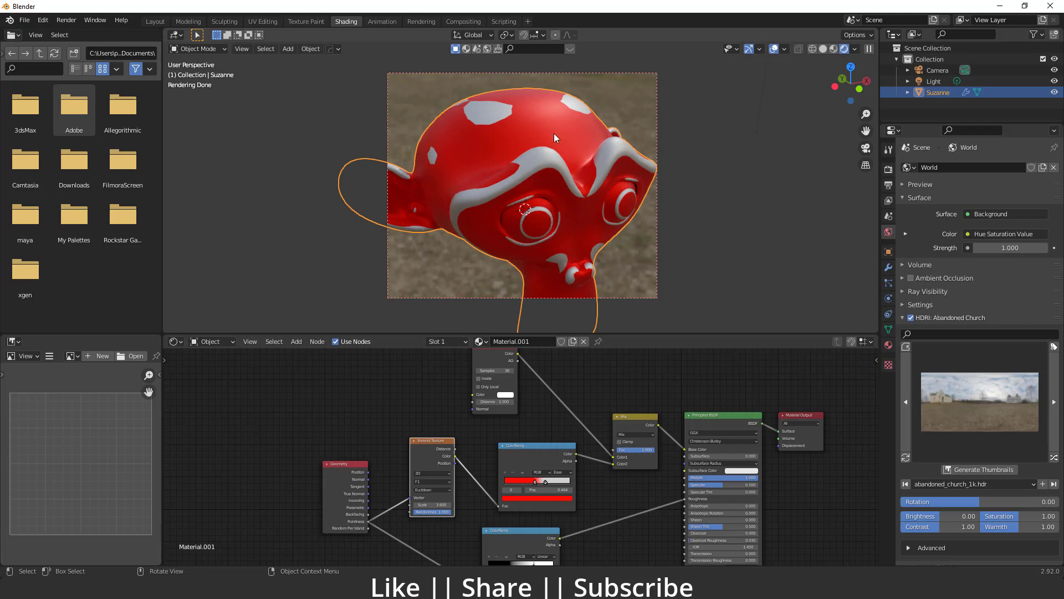
{"action": "scroll", "coordinate": [542, 185], "scroll_direction": "down", "scroll_amount": 2}
{"action": "mouse_move", "coordinate": [542, 185]}
{"action": "middle_mouse_down"}
{"action": "mouse_move", "coordinate": [553, 234]}
{"action": "mouse_move", "coordinate": [568, 228]}
{"action": "mouse_move", "coordinate": [544, 230]}
{"action": "middle_mouse_up"}
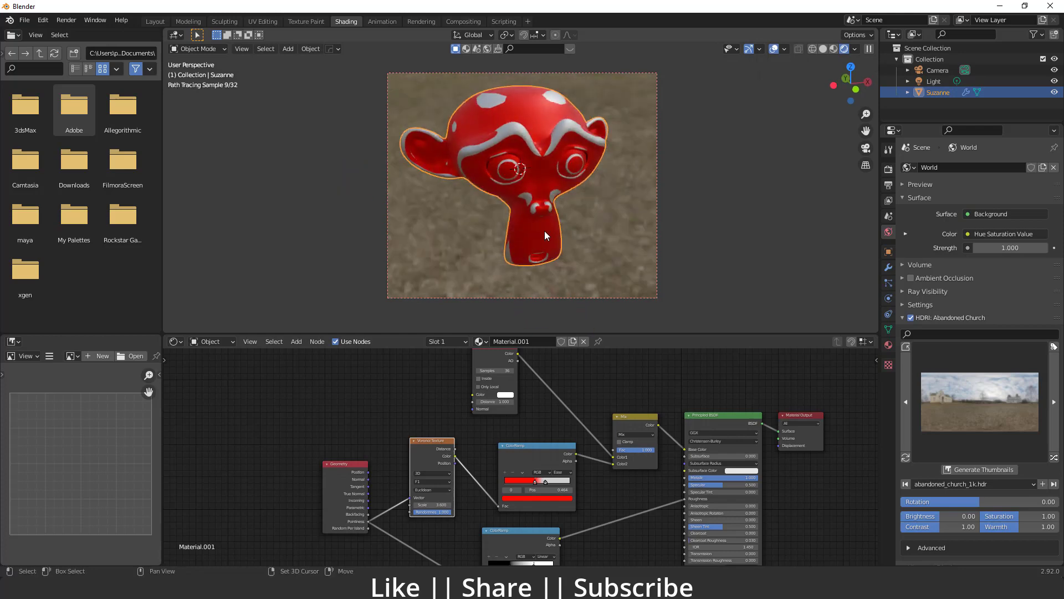
{"action": "scroll", "coordinate": [567, 421], "scroll_direction": "down", "scroll_amount": 1}
{"action": "scroll", "coordinate": [568, 421], "scroll_direction": "down", "scroll_amount": 2}
{"action": "middle_click_drag", "start_coordinate": [568, 421], "coordinate": [469, 346]}
{"action": "scroll", "coordinate": [467, 436], "scroll_direction": "up", "scroll_amount": 1}
{"action": "left_click_drag", "start_coordinate": [434, 428], "coordinate": [443, 502]}
- Add a Bump node fed by the streak ColorRamp, outputting to the BSDF Normal
{"action": "key", "text": "shift+a"}
{"action": "left_click", "coordinate": [452, 442]}
{"action": "type", "text": "bum"}
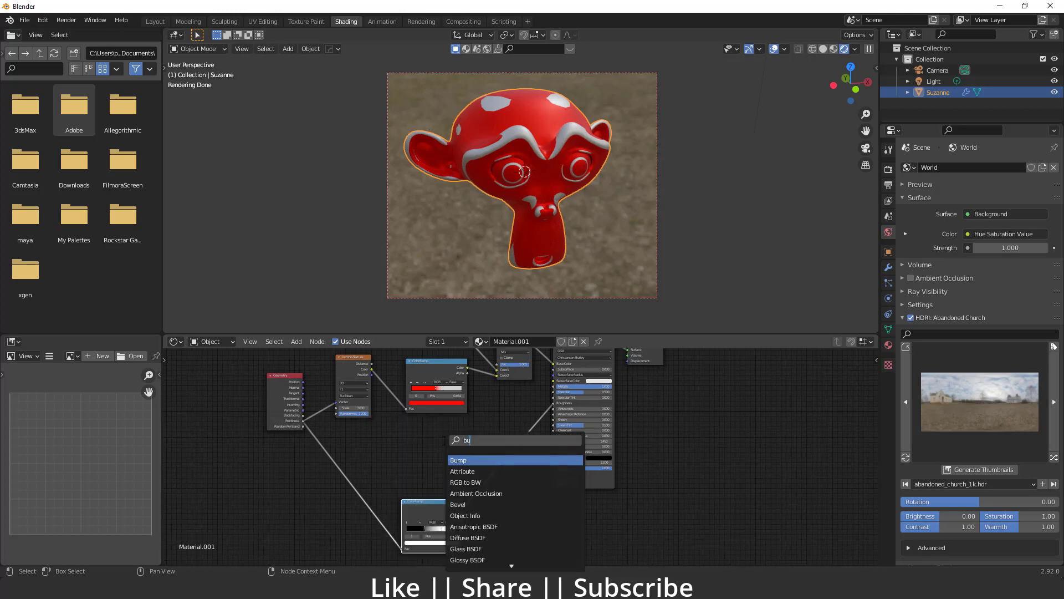
{"action": "left_click", "coordinate": [467, 460]}
{"action": "left_click", "coordinate": [472, 424]}
{"action": "scroll", "coordinate": [433, 392], "scroll_direction": "up", "scroll_amount": 3}
{"action": "left_click_drag", "start_coordinate": [433, 392], "coordinate": [409, 391]}
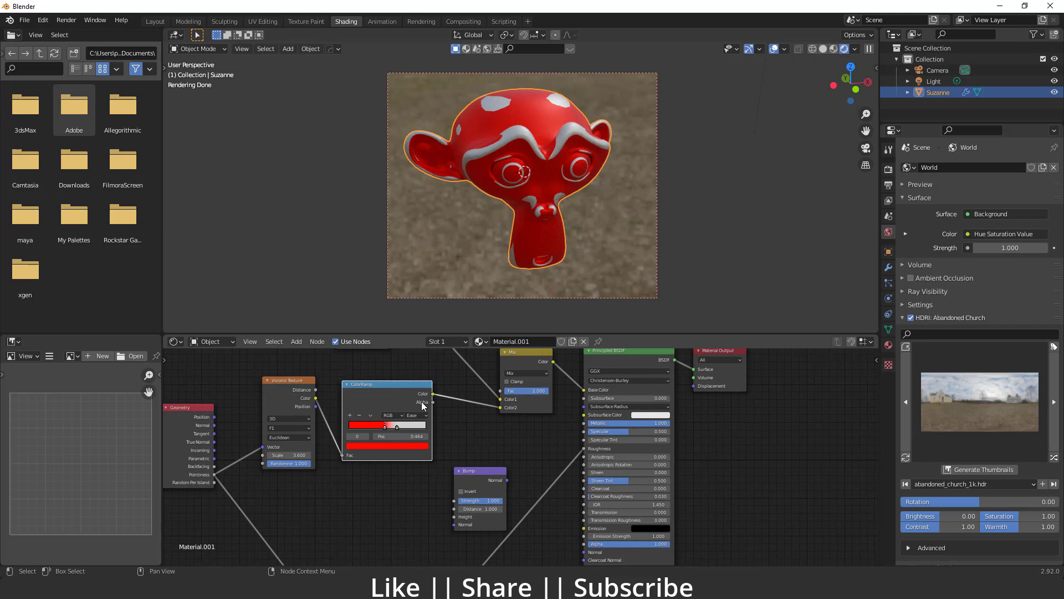
{"action": "left_click_drag", "start_coordinate": [456, 518], "coordinate": [455, 516]}
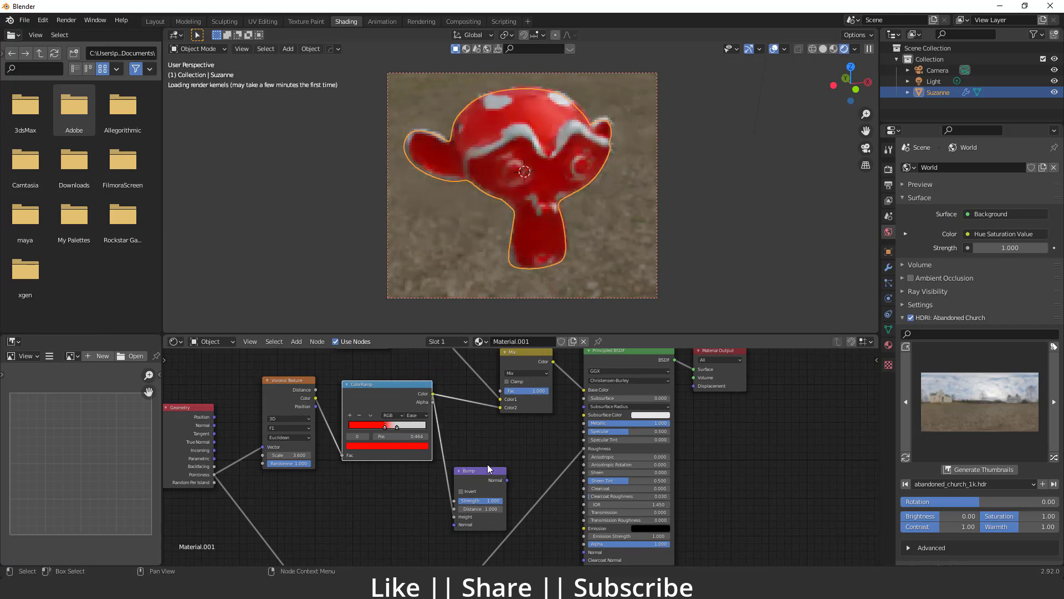
{"action": "middle_click_drag", "start_coordinate": [487, 464], "coordinate": [414, 388]}
{"action": "left_click_drag", "start_coordinate": [433, 404], "coordinate": [511, 477]}
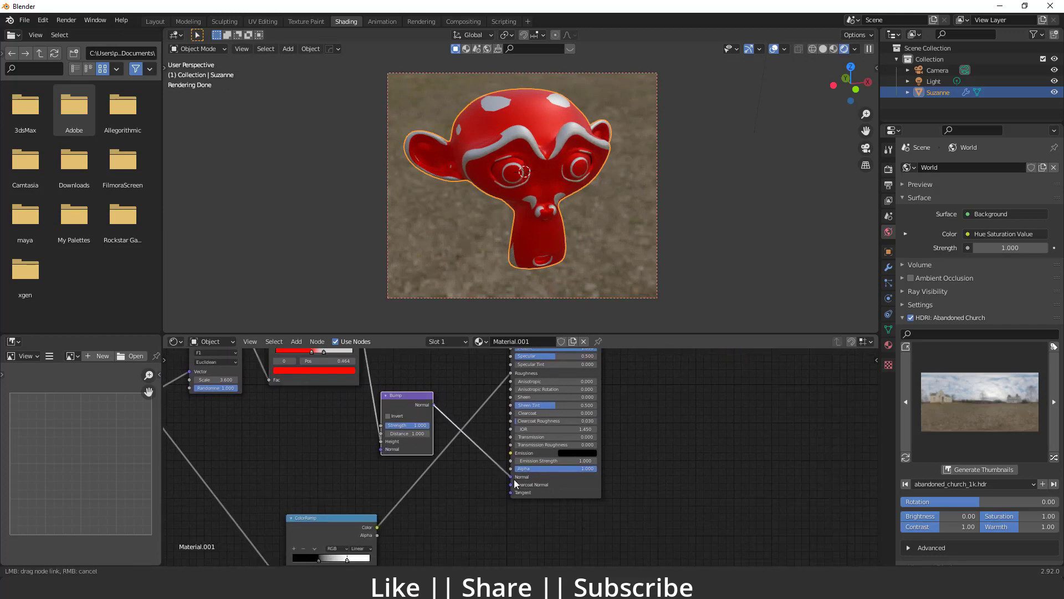
- Lower the Bump Strength to about 0.450 and check the relief around Suzanne
{"action": "scroll", "coordinate": [547, 127], "scroll_direction": "up", "scroll_amount": 4}
{"action": "middle_click_drag", "start_coordinate": [547, 128], "coordinate": [507, 196]}
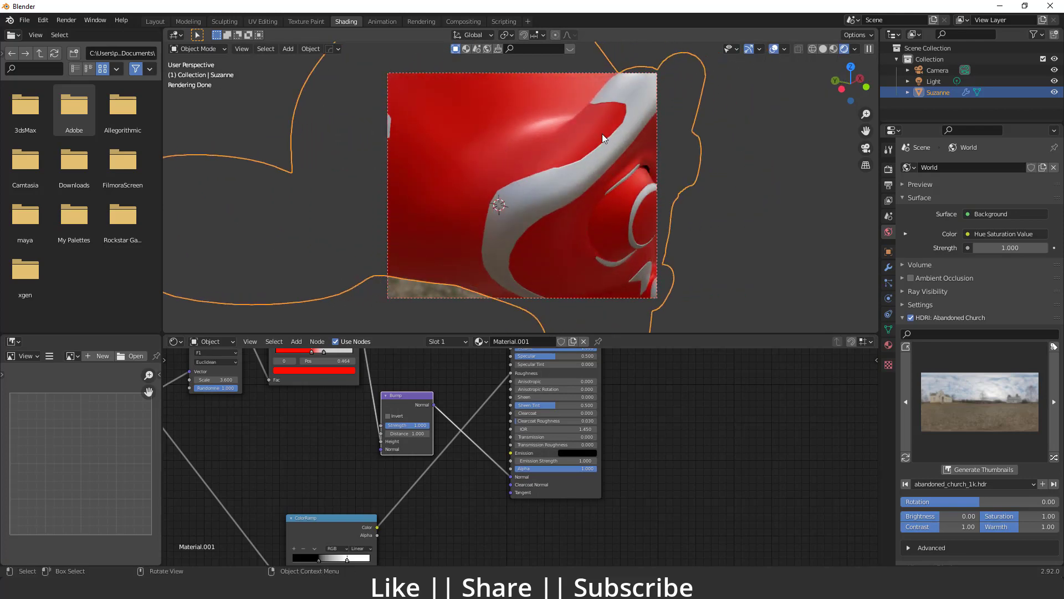
{"action": "middle_click_drag", "start_coordinate": [422, 464], "coordinate": [487, 471]}
{"action": "scroll", "coordinate": [495, 459], "scroll_direction": "up", "scroll_amount": 4}
{"action": "mouse_move", "coordinate": [480, 425]}
{"action": "left_mouse_down"}
{"action": "mouse_move", "coordinate": [447, 426]}
{"action": "mouse_move", "coordinate": [475, 424]}
{"action": "left_mouse_up"}
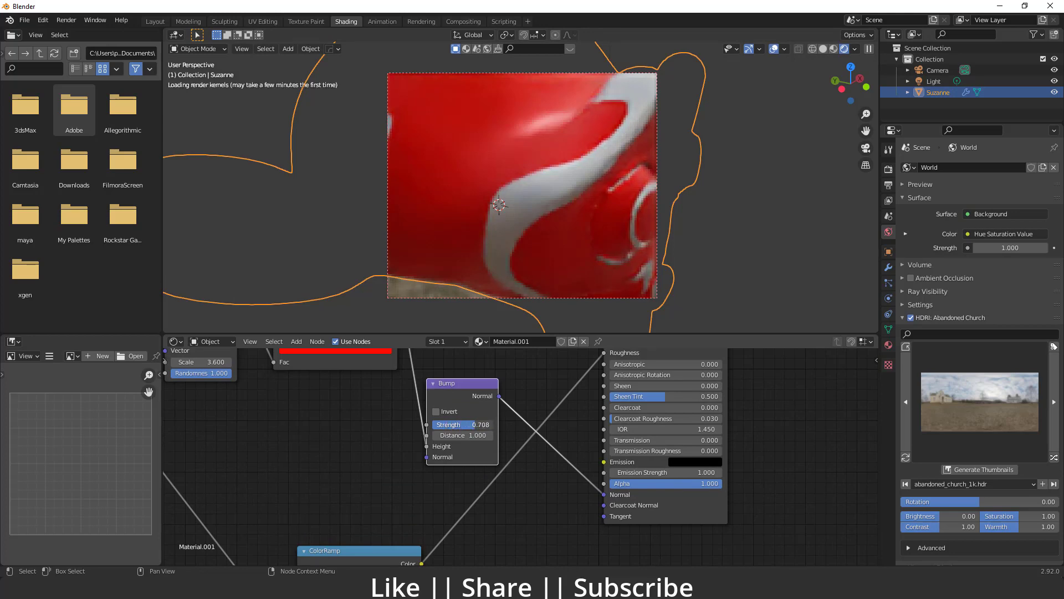
{"action": "scroll", "coordinate": [501, 425], "scroll_direction": "down", "scroll_amount": 3}
{"action": "scroll", "coordinate": [530, 232], "scroll_direction": "down", "scroll_amount": 5}
{"action": "middle_click_drag", "start_coordinate": [530, 232], "coordinate": [522, 212]}
{"action": "scroll", "coordinate": [499, 213], "scroll_direction": "down", "scroll_amount": 3}
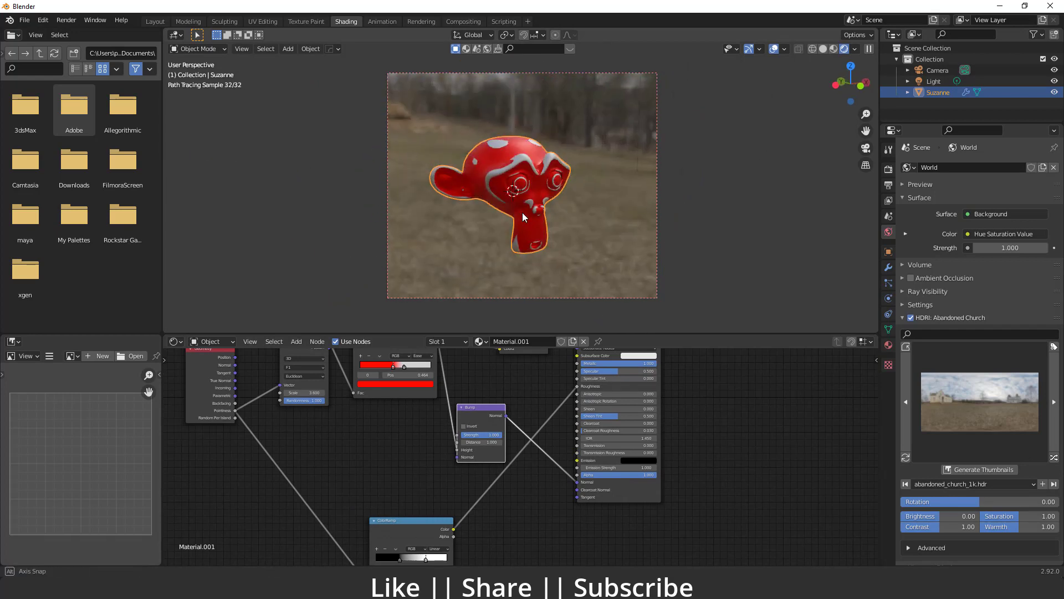
{"action": "middle_click_drag", "start_coordinate": [430, 463], "coordinate": [475, 502]}
{"action": "scroll", "coordinate": [485, 488], "scroll_direction": "down", "scroll_amount": 3}
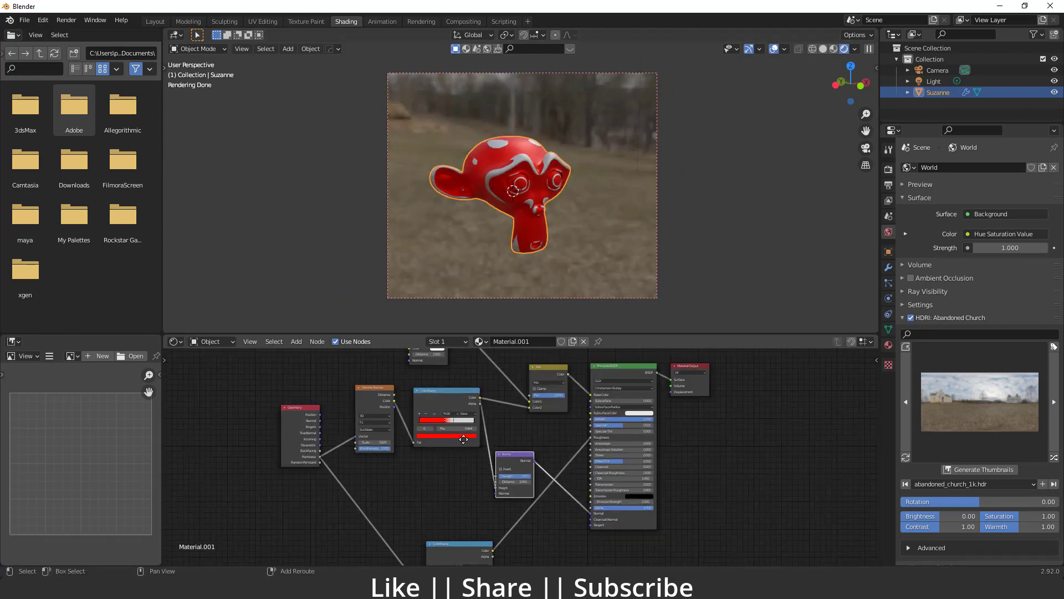
{"action": "middle_click_drag", "start_coordinate": [516, 218], "coordinate": [510, 225]}
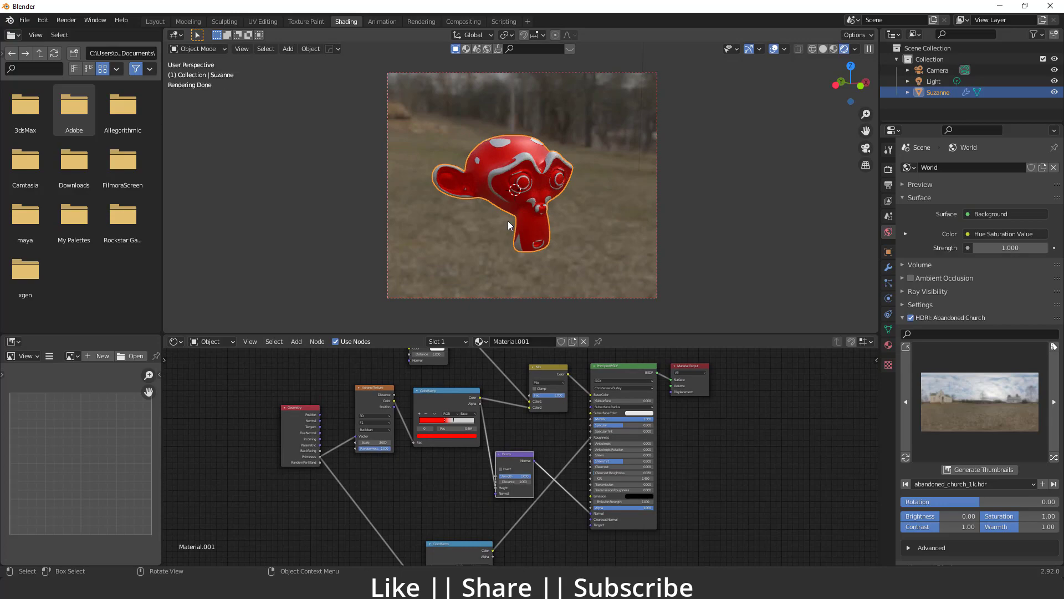
- Render the final image from the camera view, then close the render window
{"action": "key", "text": "KP_0"}
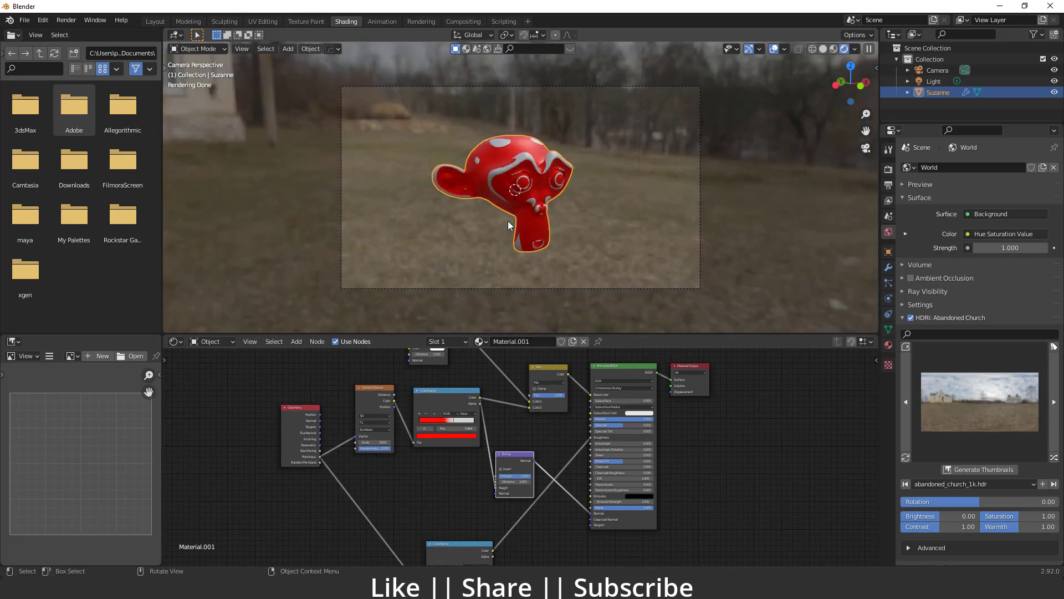
{"action": "key", "text": "F12"}
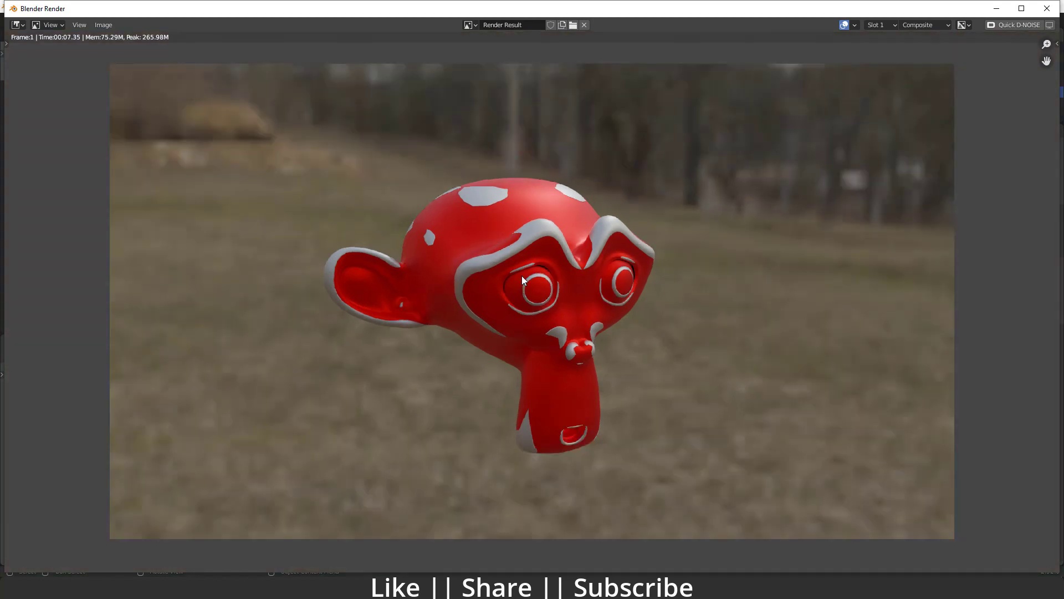
{"action": "scroll", "coordinate": [504, 310], "scroll_direction": "up", "scroll_amount": 1}
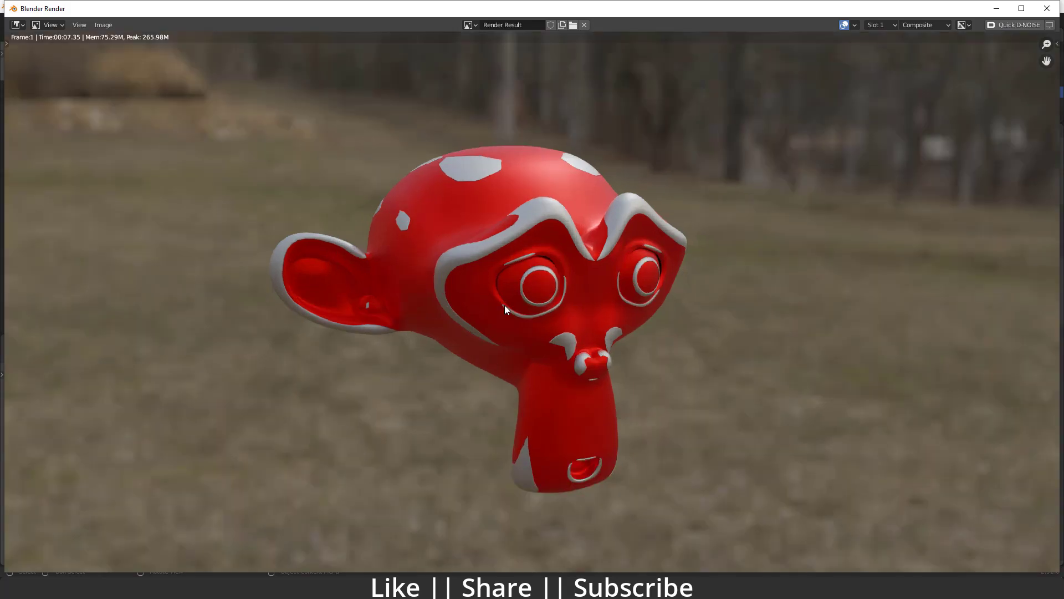
{"action": "left_click", "coordinate": [1048, 9]}
- Move the bottom ColorRamp and the Bump node upward in the graph
{"action": "scroll", "coordinate": [507, 432], "scroll_direction": "down", "scroll_amount": 3}
{"action": "scroll", "coordinate": [447, 462], "scroll_direction": "up", "scroll_amount": 2}
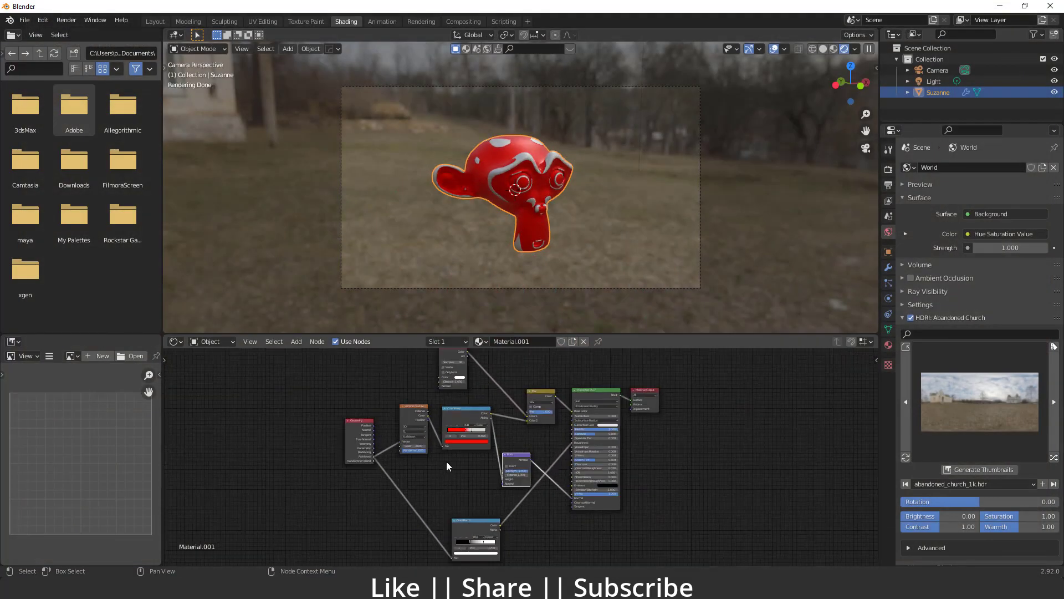
{"action": "scroll", "coordinate": [466, 475], "scroll_direction": "up", "scroll_amount": 1}
{"action": "left_click_drag", "start_coordinate": [474, 534], "coordinate": [466, 492]}
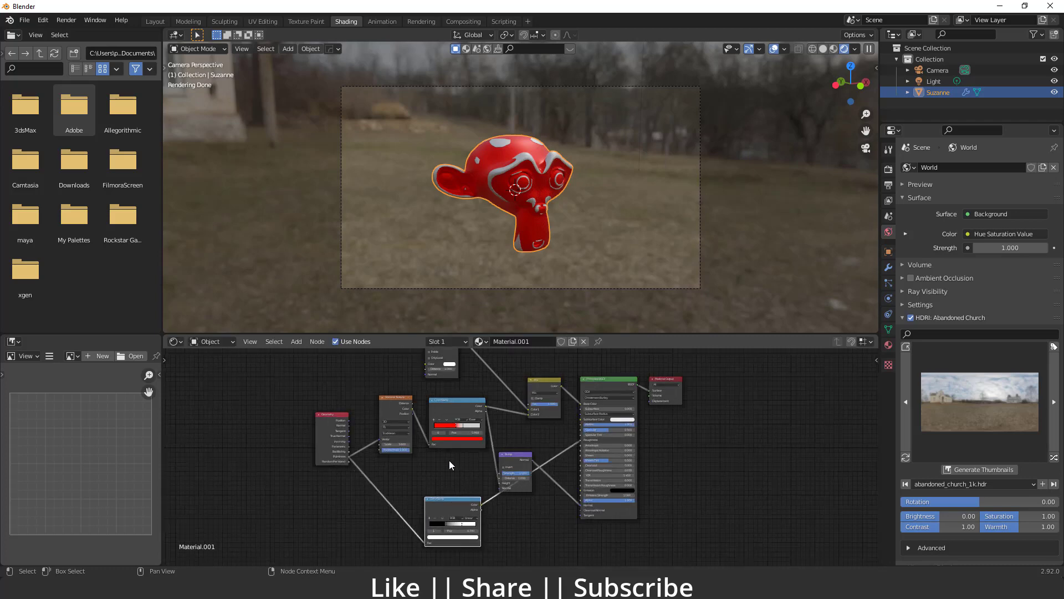
{"action": "left_click_drag", "start_coordinate": [505, 452], "coordinate": [506, 426]}
{"action": "scroll", "coordinate": [509, 441], "scroll_direction": "up", "scroll_amount": 1}
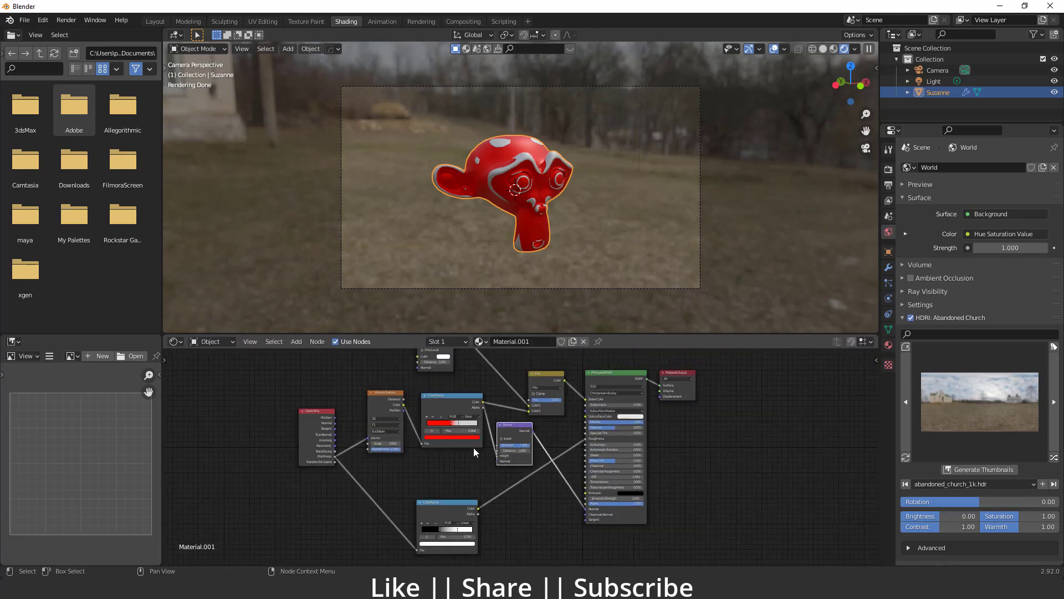